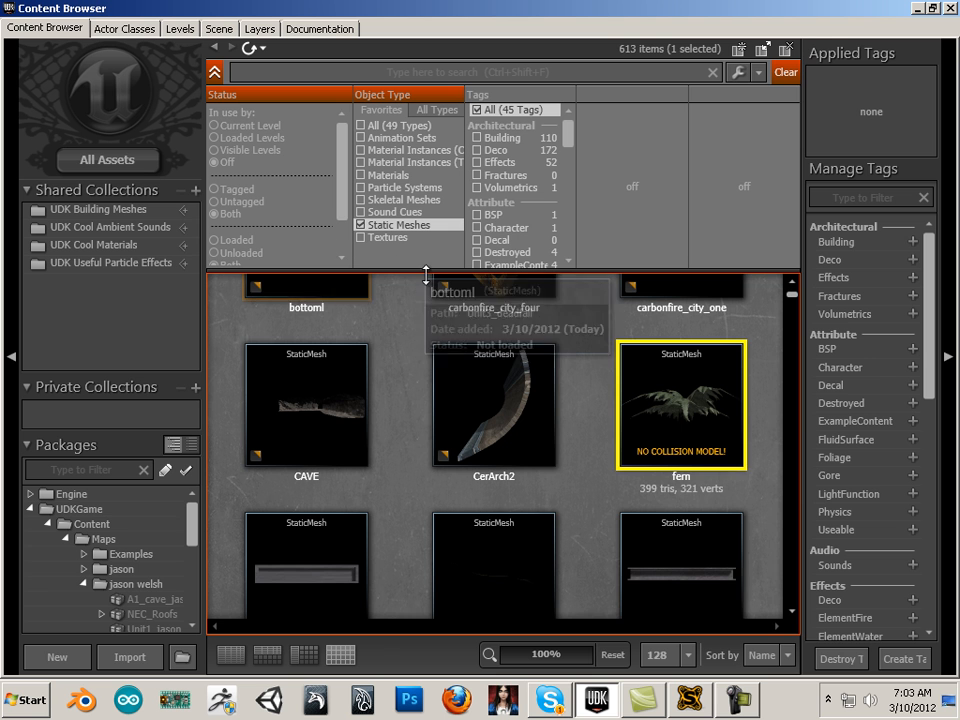
Step: Browse the static meshes of the UDKGame package to examine which ones could decorate the terrain
scroll(778, 338, "down", 3)
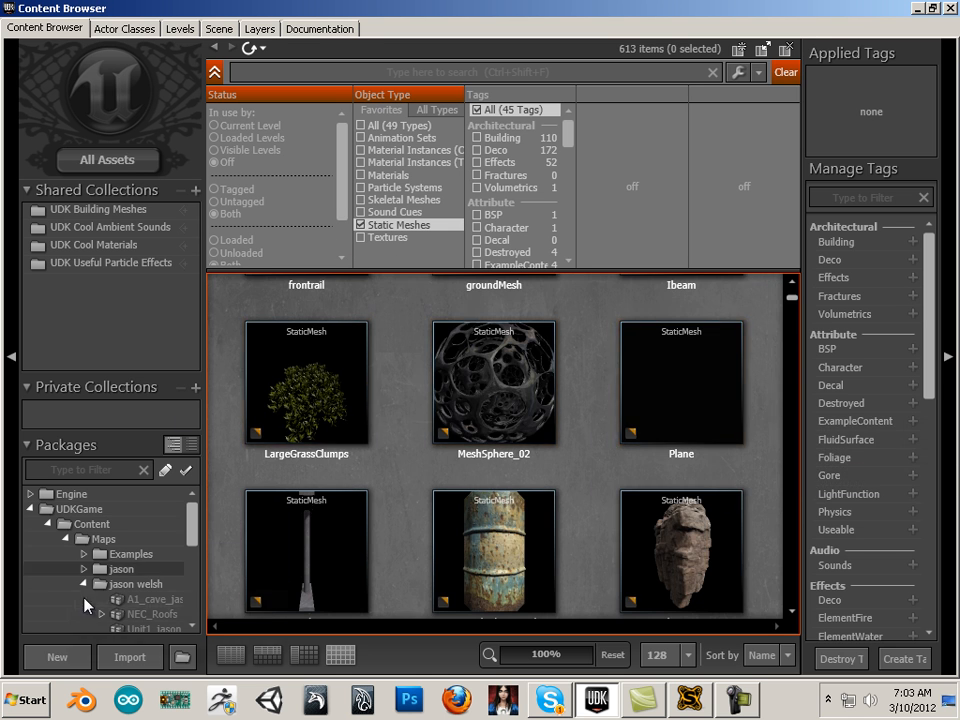
scroll(153, 505, "down", 1)
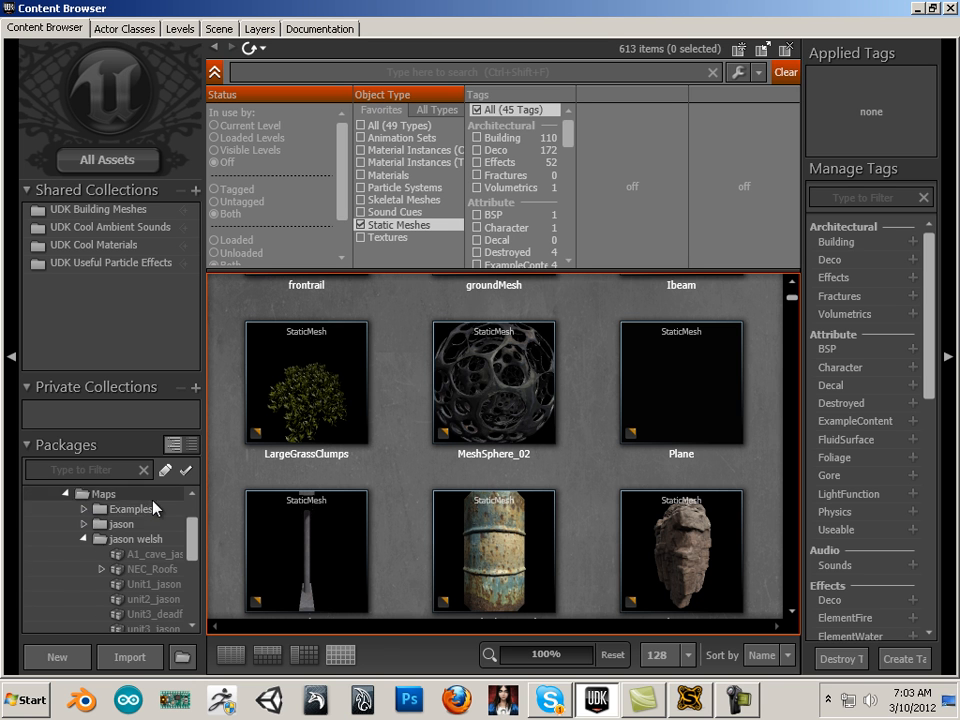
scroll(185, 514, "up", 1)
left_click(80, 509)
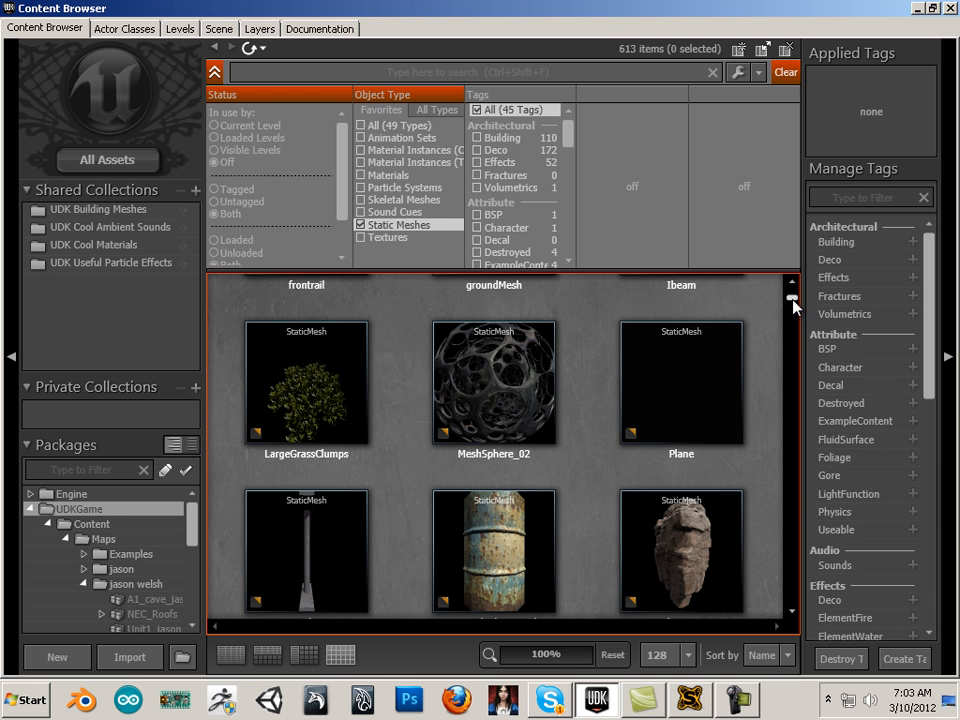
scroll(451, 466, "down", 10)
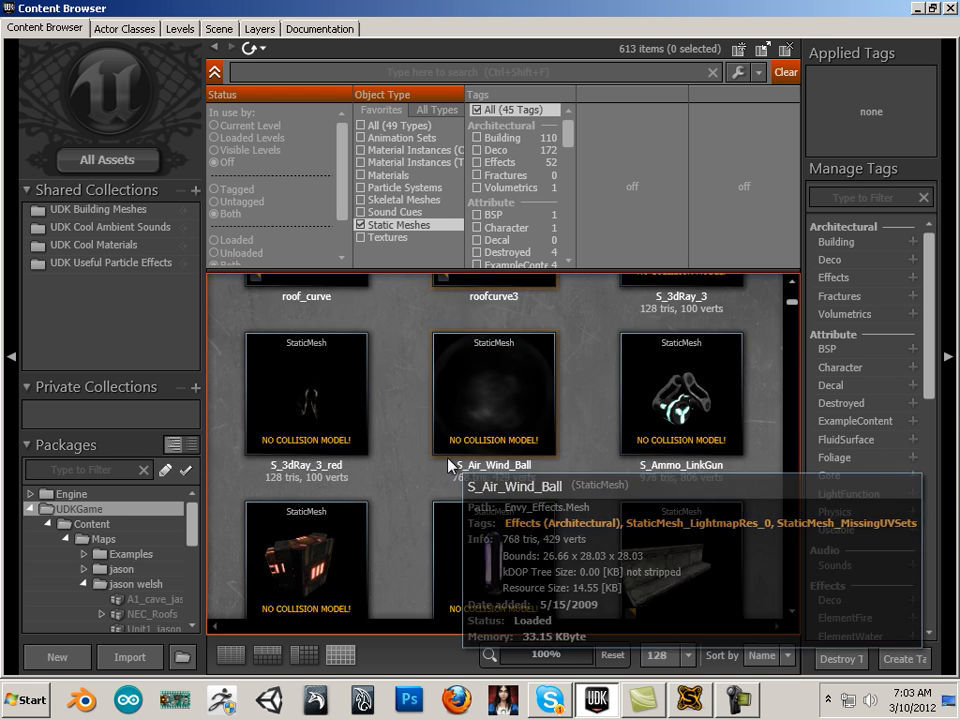
scroll(451, 466, "down", 5)
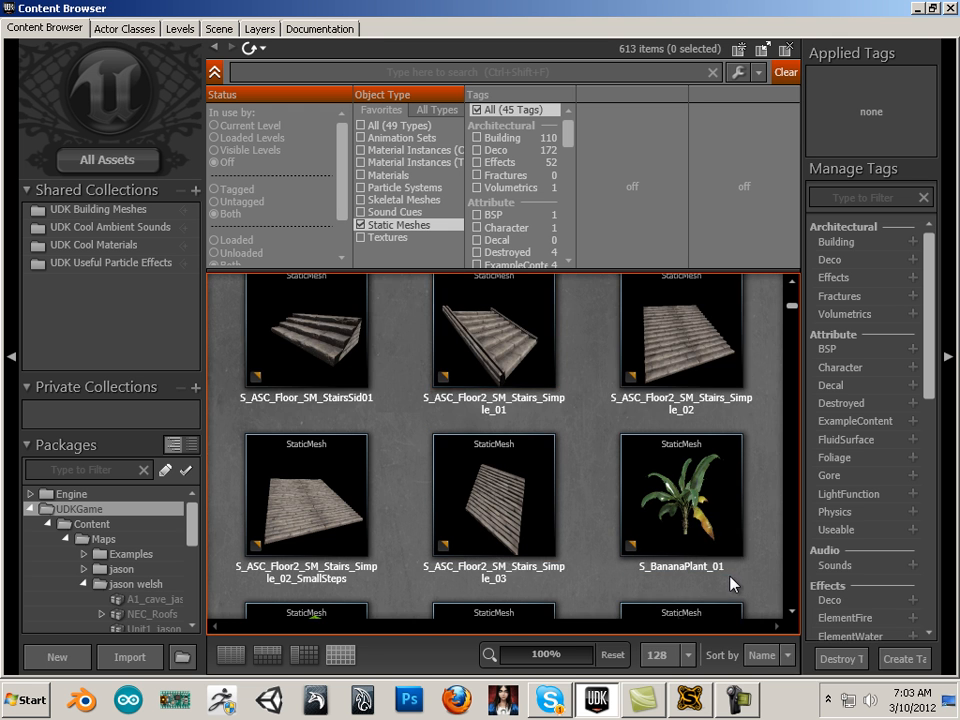
scroll(733, 575, "down", 3)
scroll(600, 483, "down", 6)
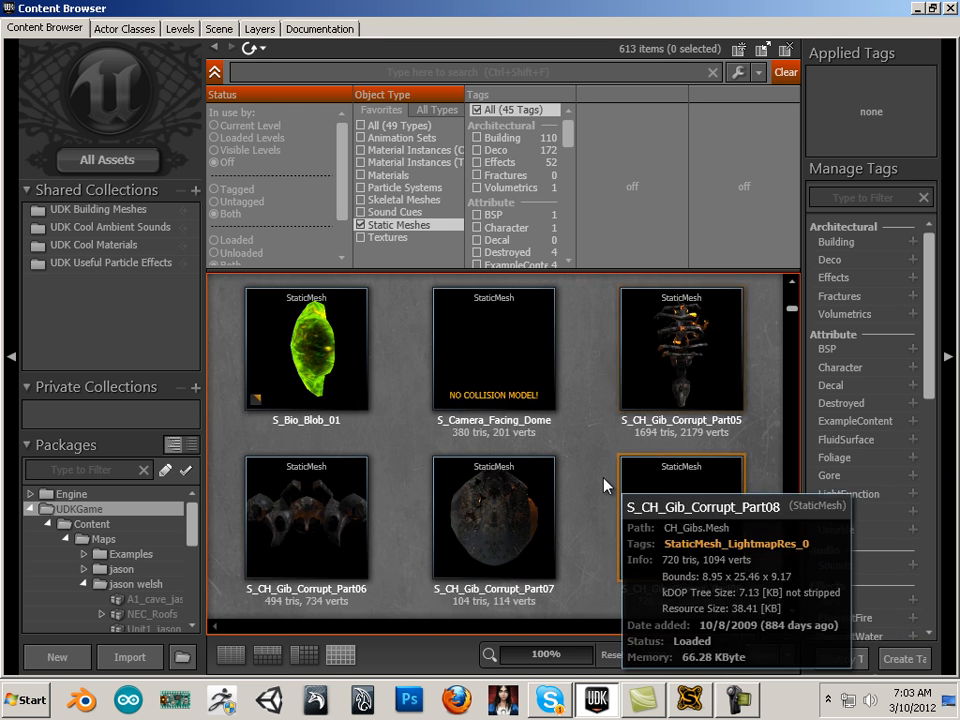
scroll(589, 484, "down", 7)
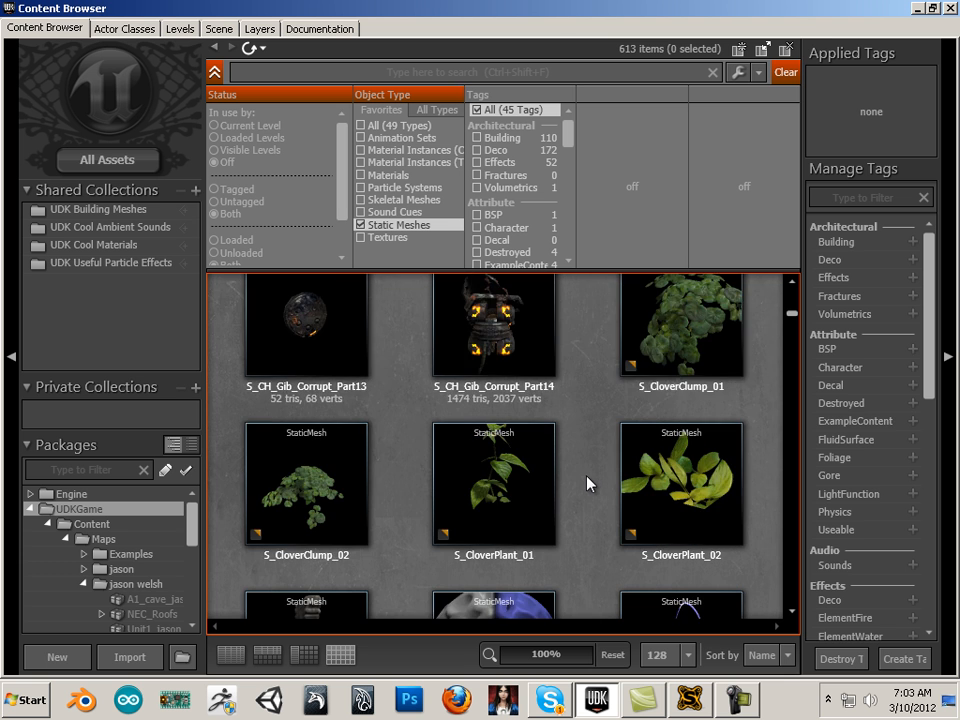
scroll(585, 483, "down", 6)
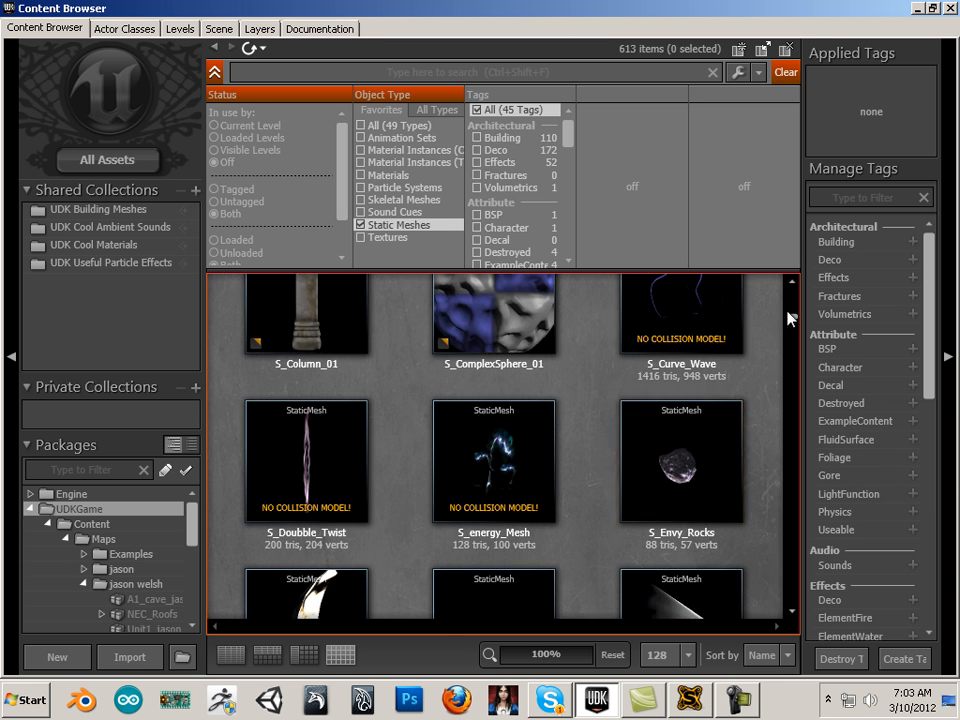
left_click_drag(792, 320, 797, 271)
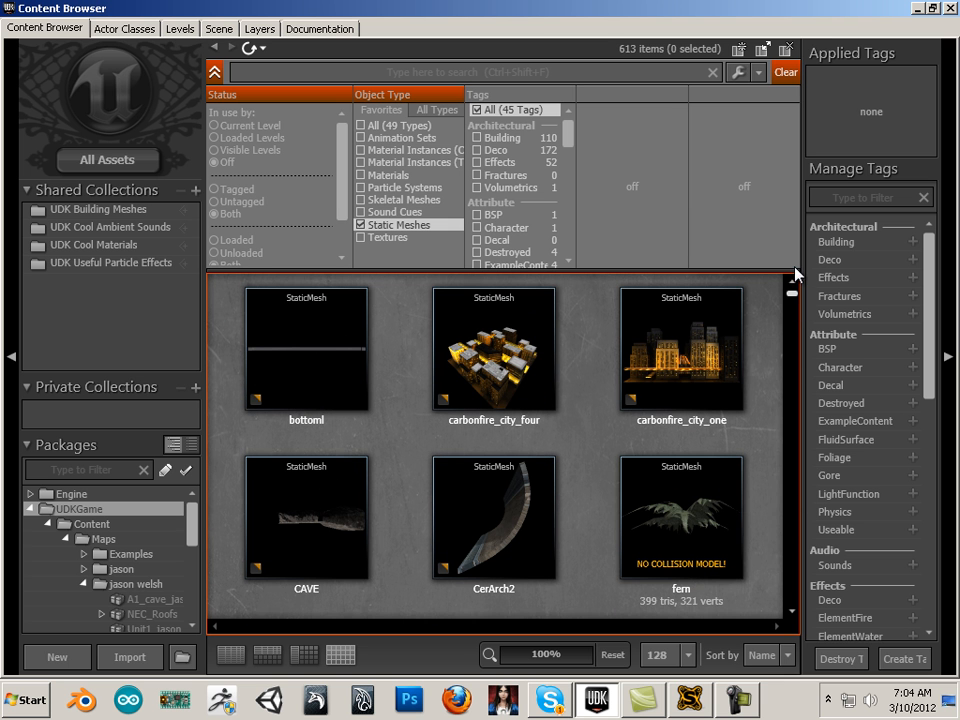
Step: Select the fern static mesh and move the Content Browser aside so the whole Unreal TerrainEdit window is accessible
left_click(668, 495)
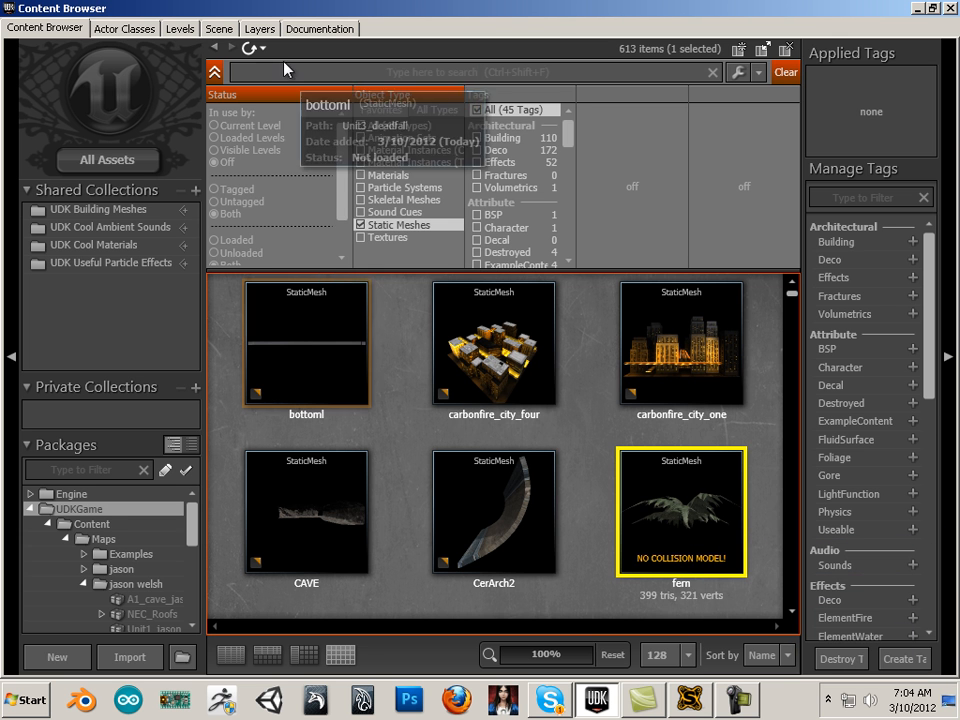
left_click_drag(238, 8, 959, 116)
left_click_drag(620, 79, 915, 131)
left_click_drag(590, 130, 487, 46)
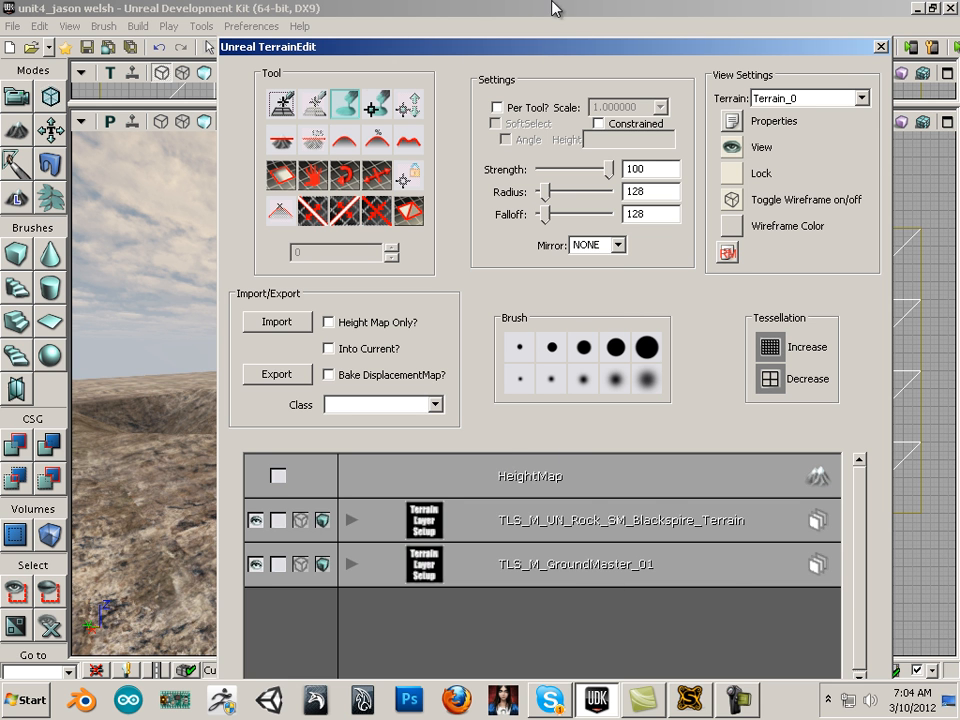
left_click_drag(527, 52, 518, 11)
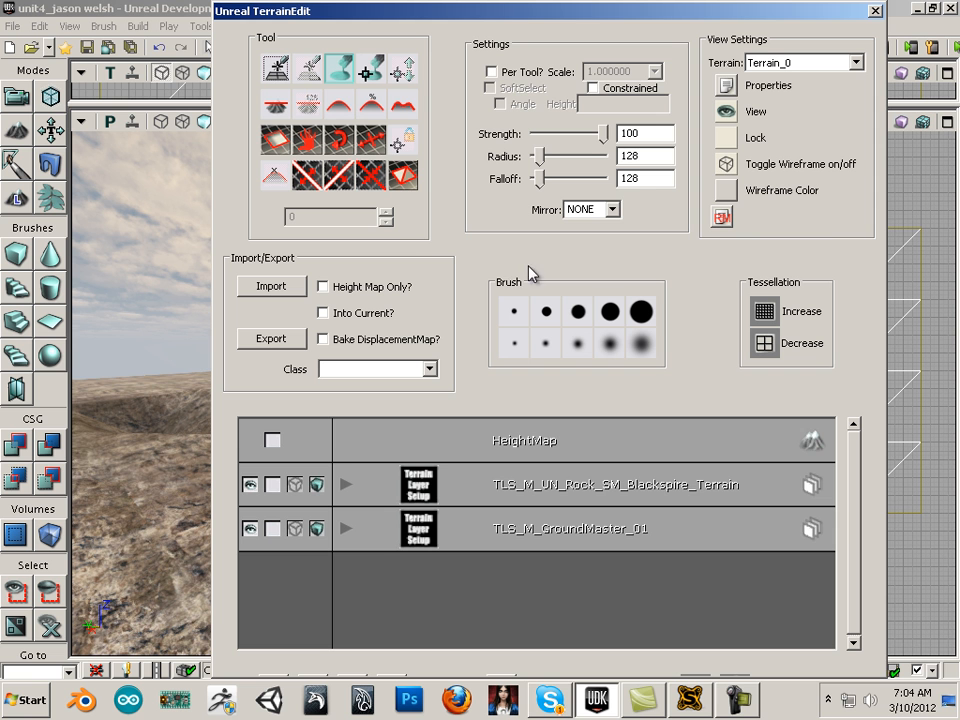
Step: Add a new DecoLayer named "ferns" to Terrain_0 and select it in the layer list
right_click(556, 439)
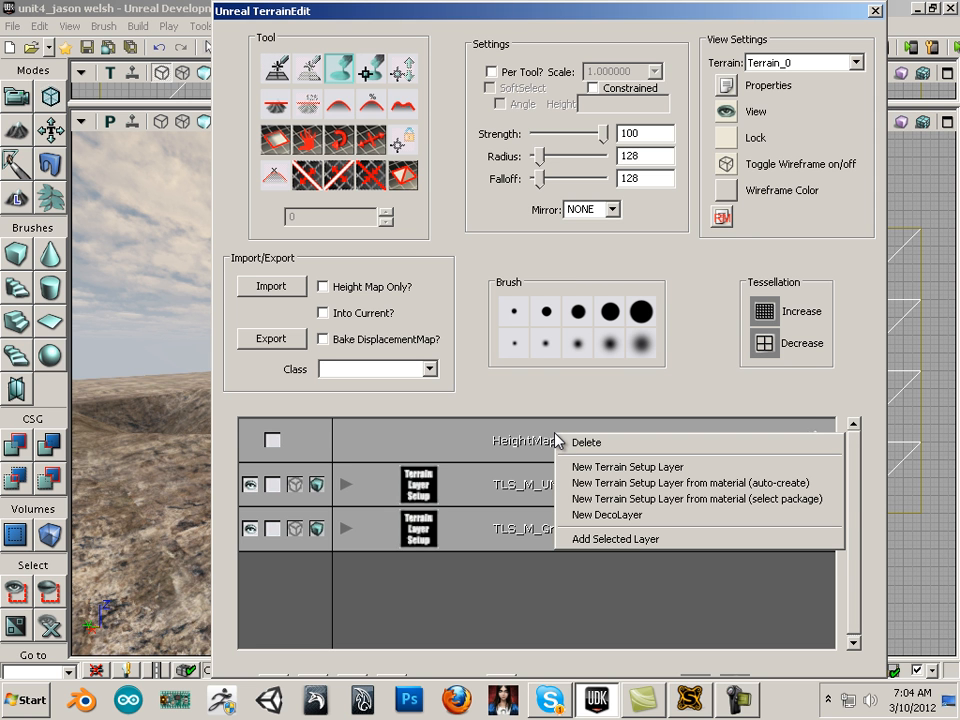
left_click(597, 516)
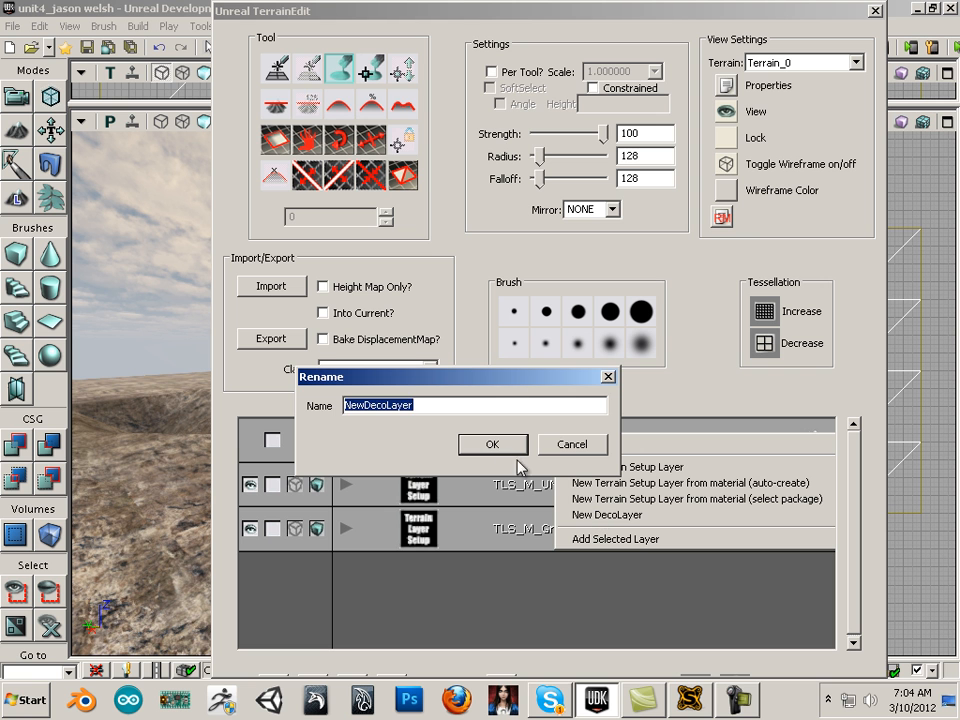
type("ferns")
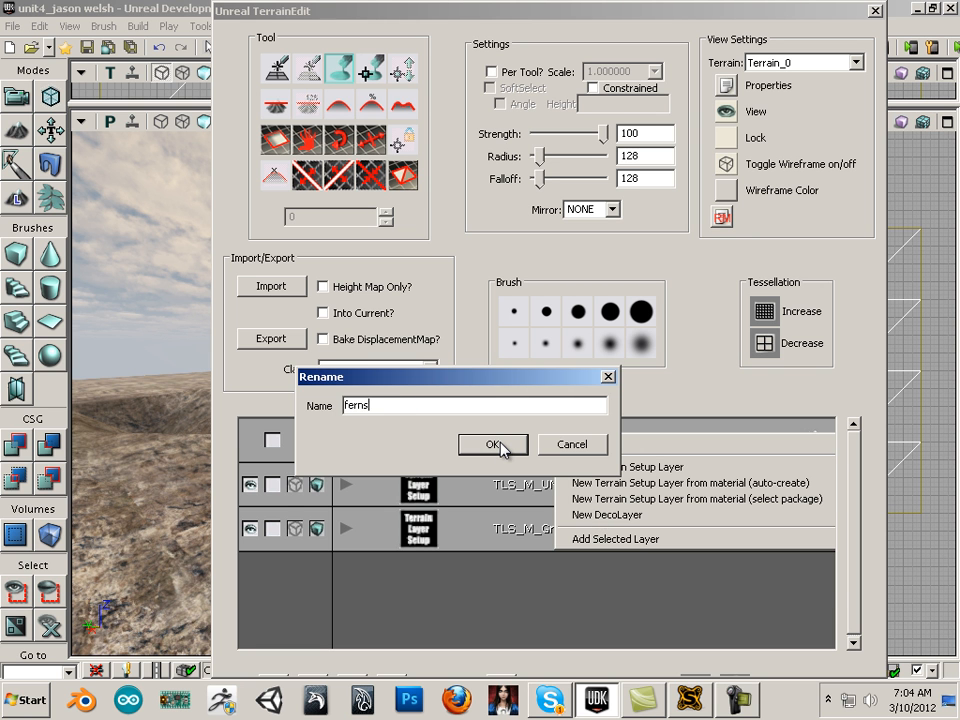
left_click(493, 445)
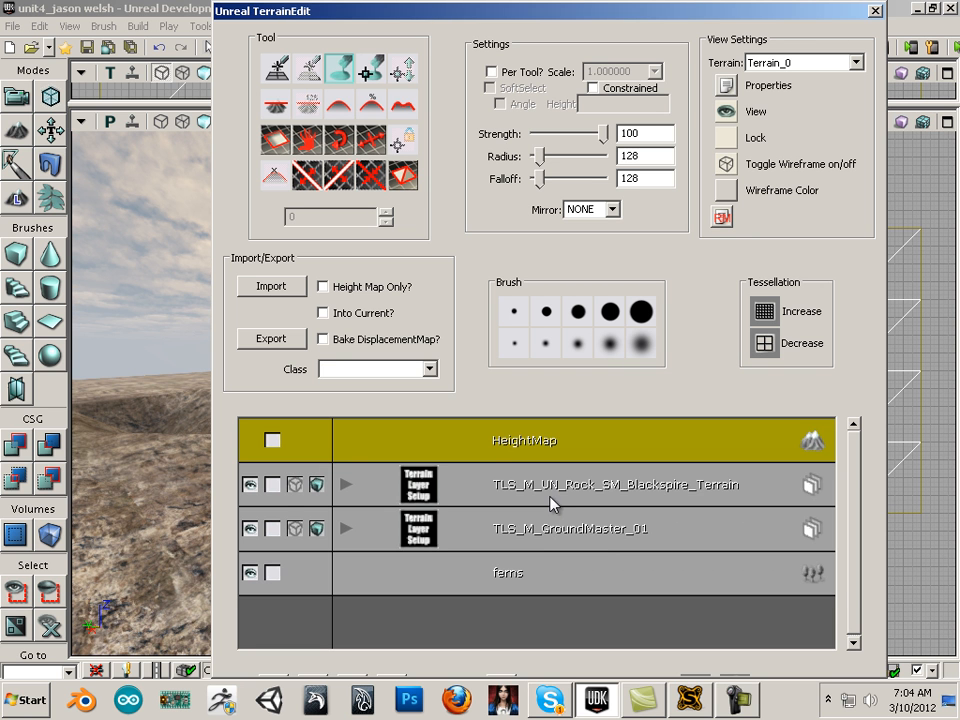
left_click(555, 578)
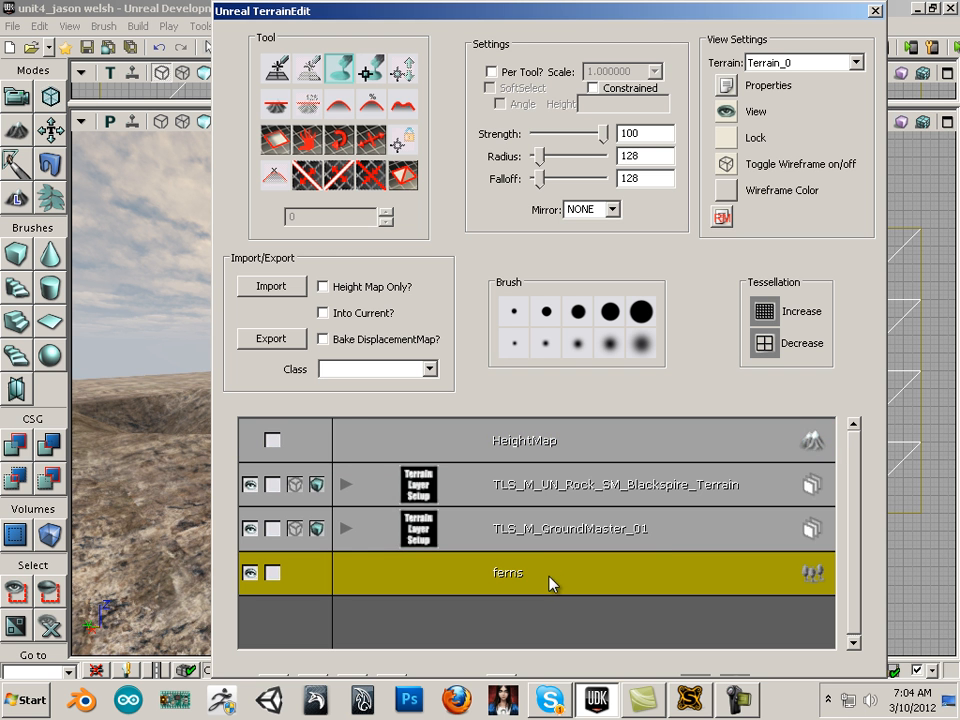
Step: Check that the fern mesh is selected in the Content Browser and add it as a decoration to the ferns layer
left_click_drag(959, 146, 327, 66)
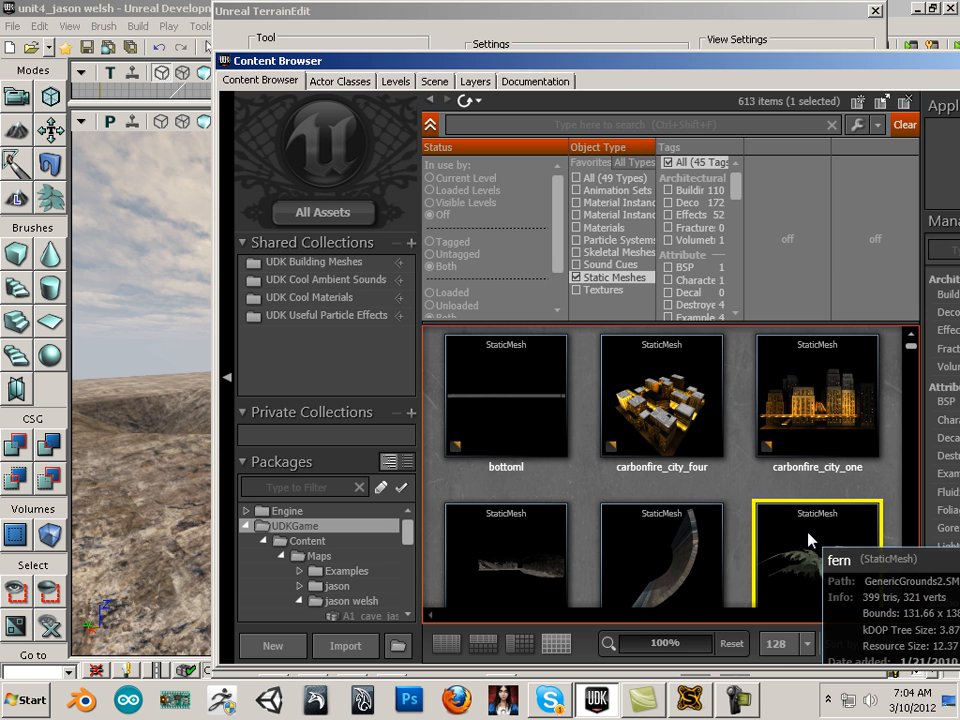
left_click_drag(511, 64, 959, 155)
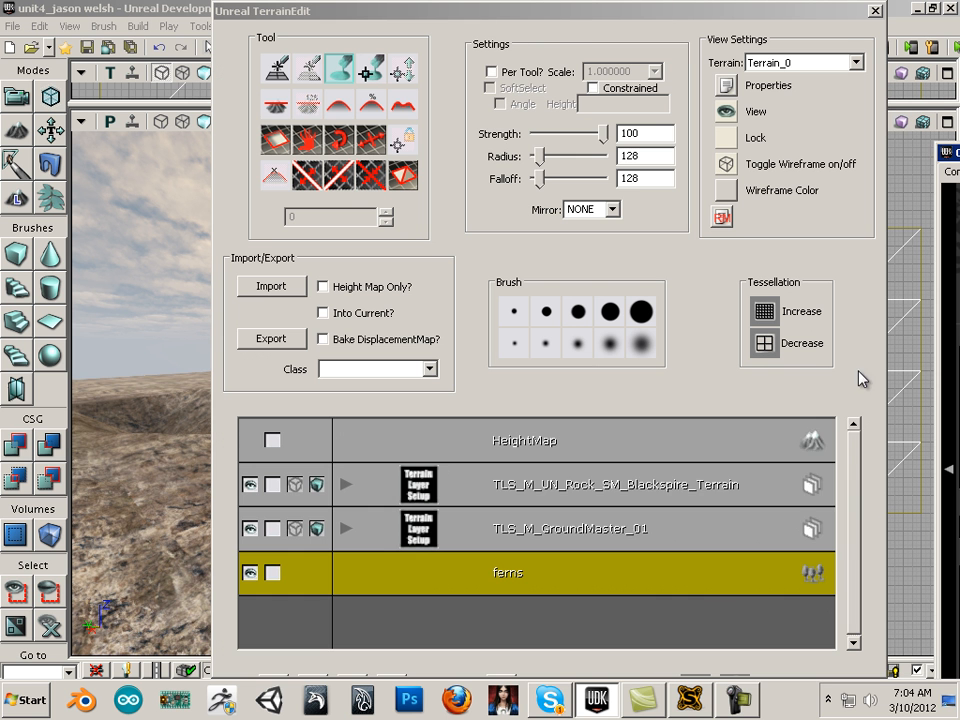
right_click(567, 573)
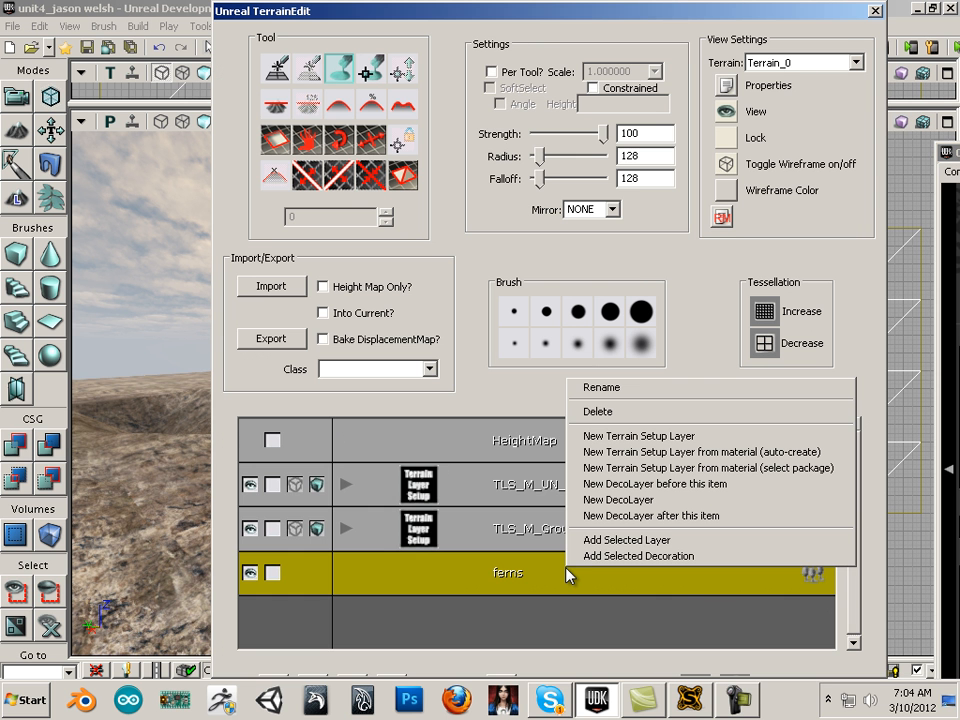
left_click(627, 561)
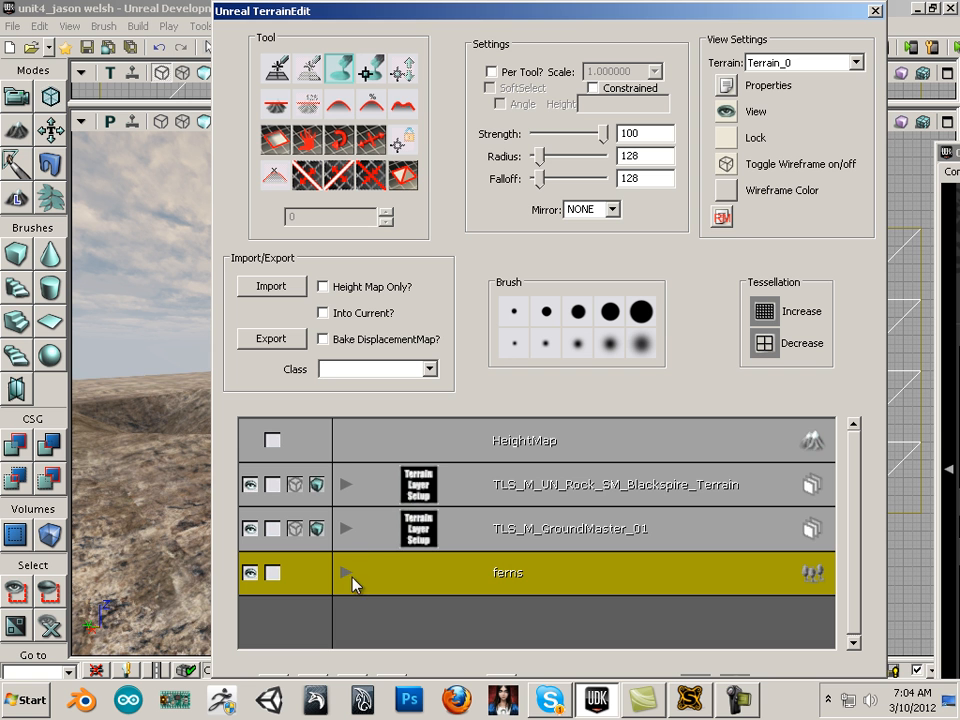
Step: In Terrain_0's properties, set the ferns layer decoration's Min Scale and Max Scale to 1 and its Density to 10
left_click(726, 85)
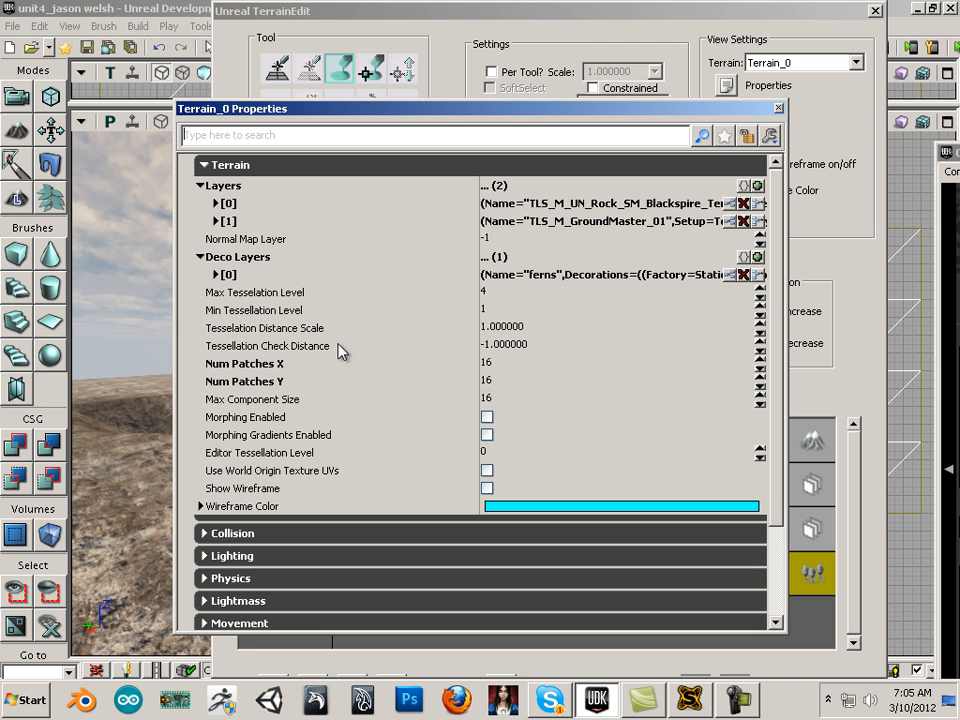
left_click(215, 274)
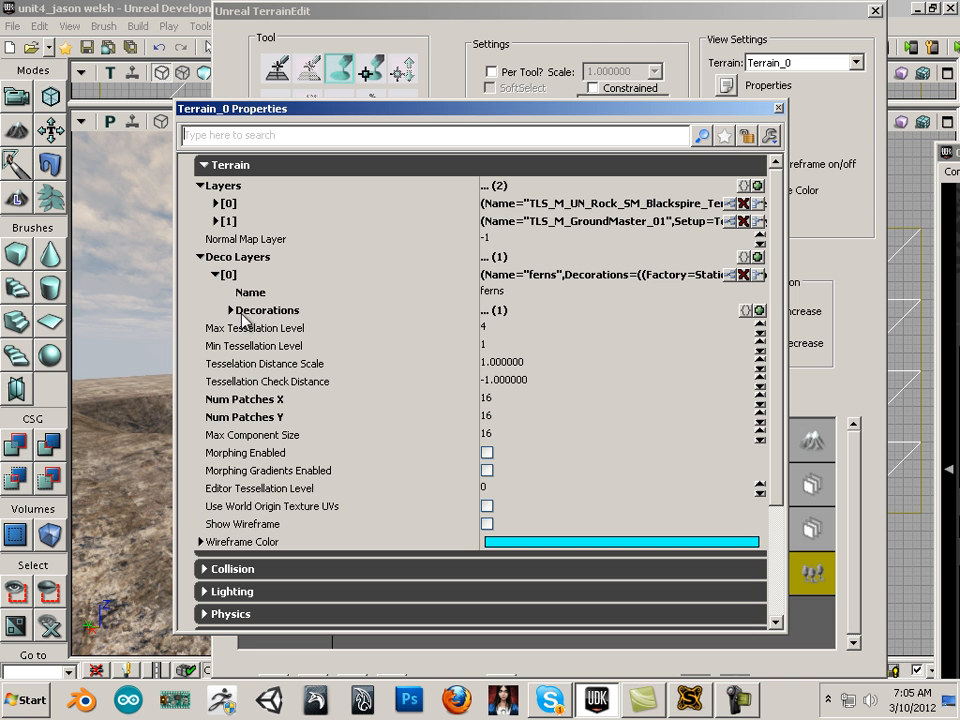
left_click(231, 311)
left_click(244, 328)
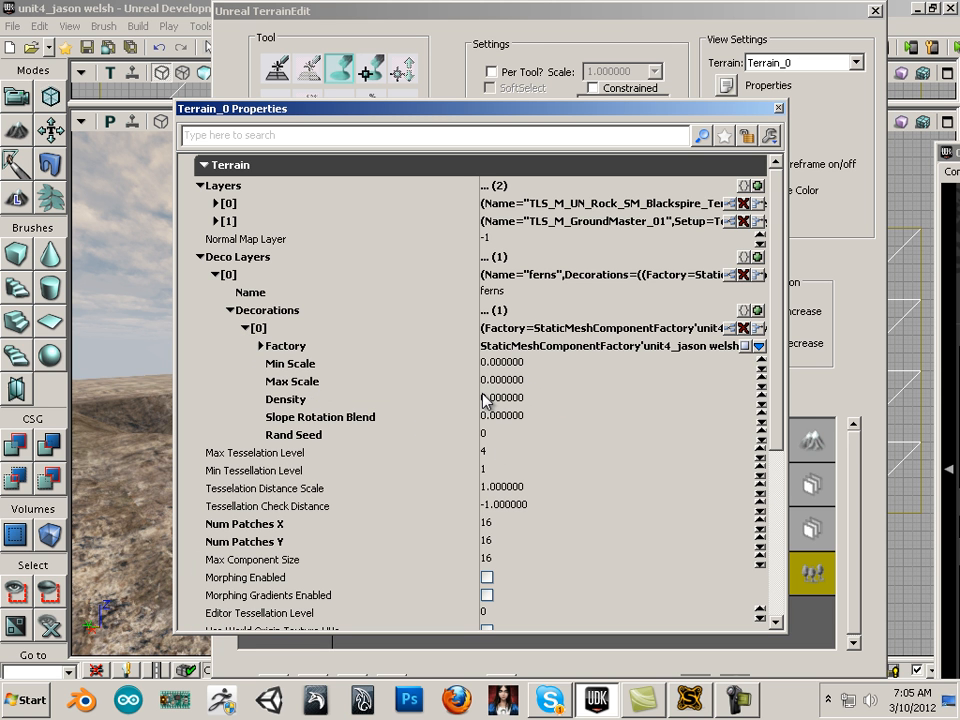
left_click(517, 366)
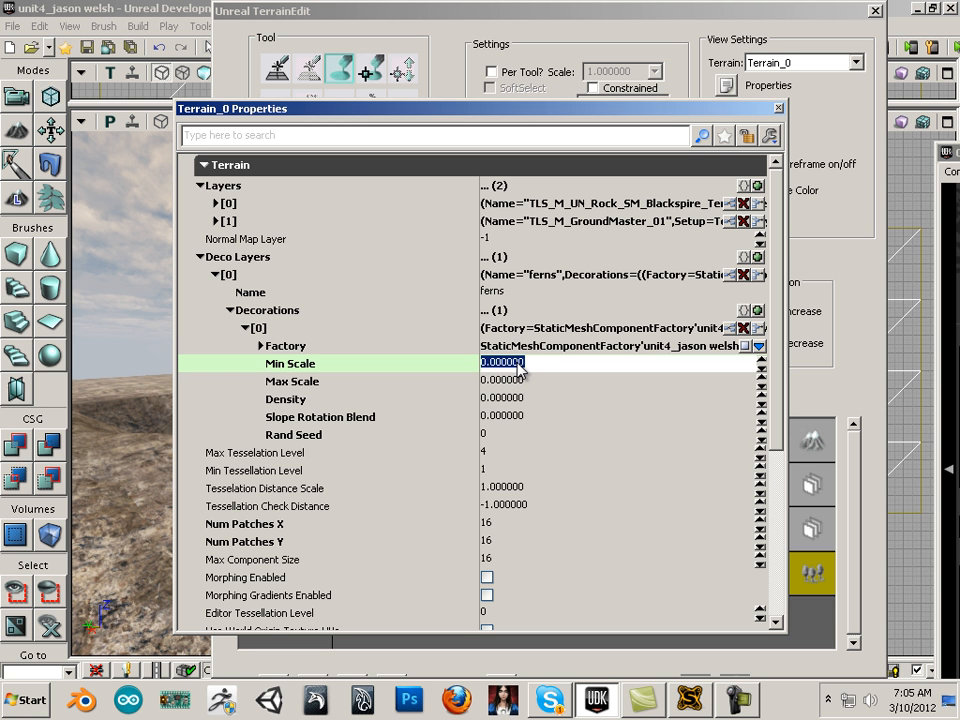
type("1")
left_click(512, 384)
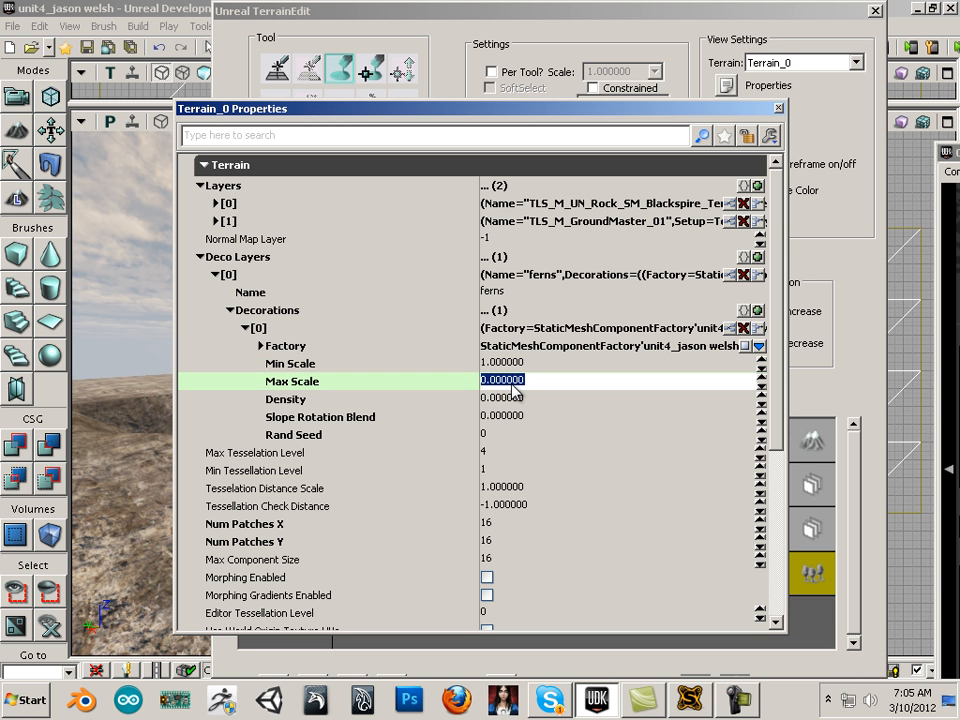
type("1")
left_click(516, 401)
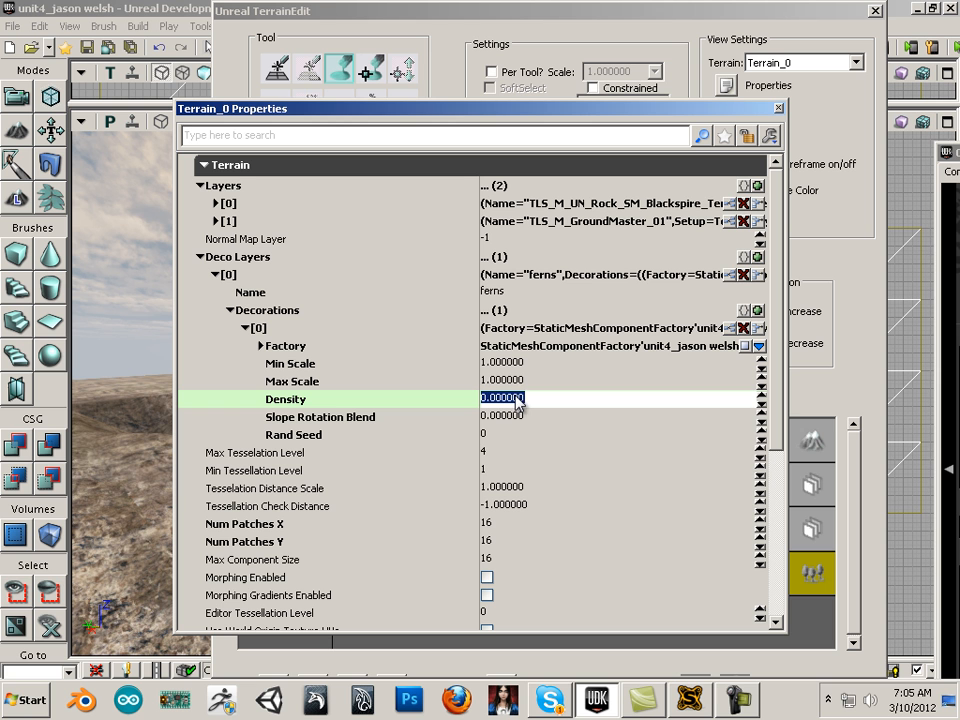
type("10")
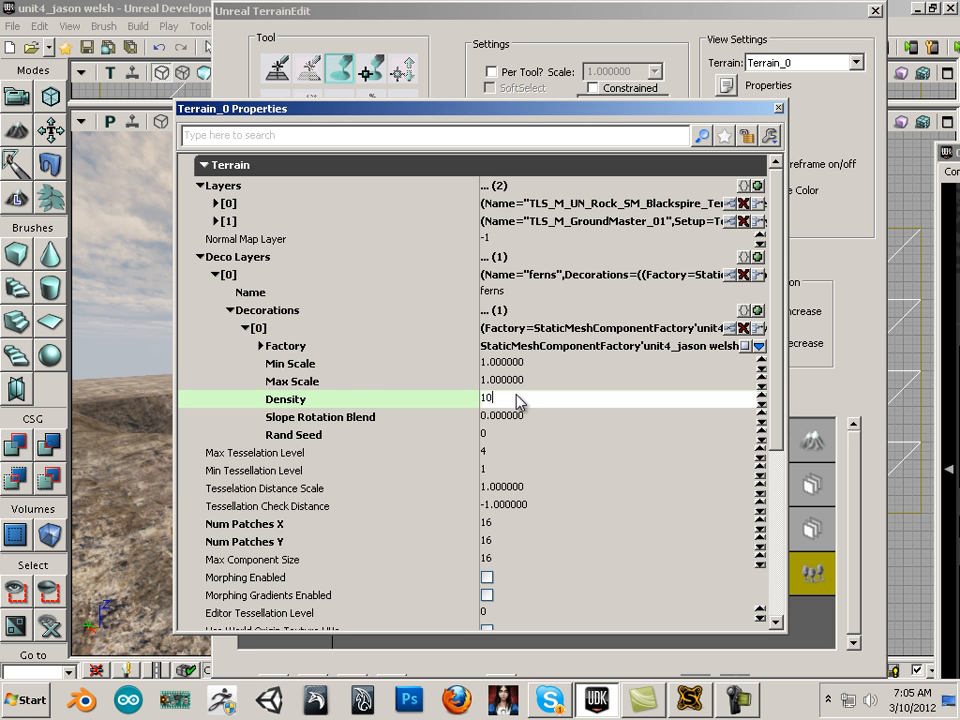
Step: Set the ferns decoration's Rand Seed to 5 and close the Terrain_0 properties
left_click(516, 418)
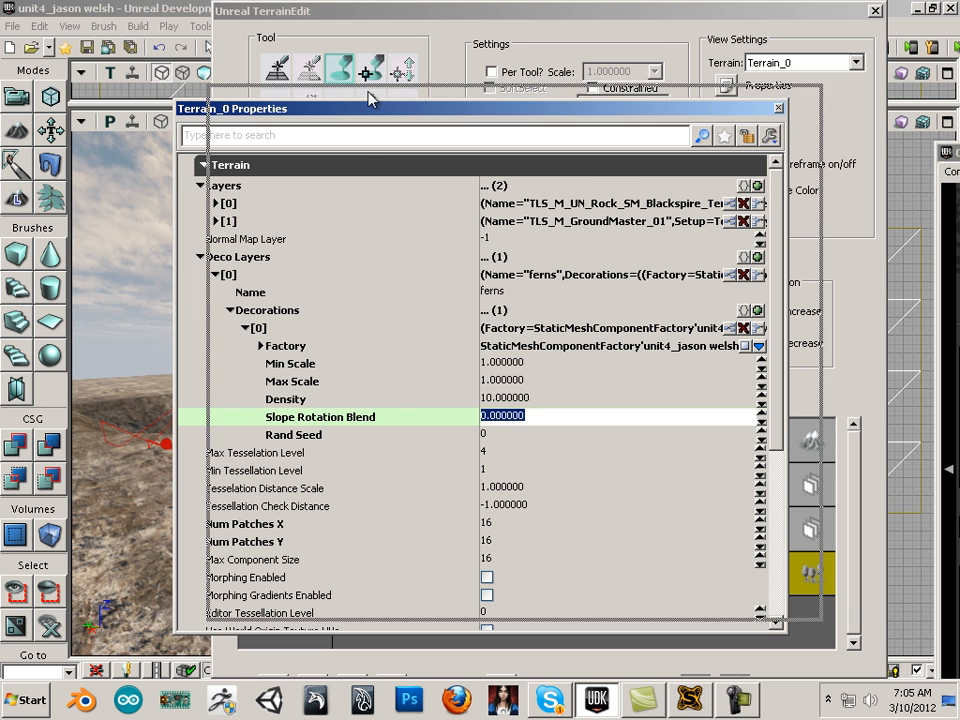
left_click_drag(330, 116, 409, 90)
left_click(550, 411)
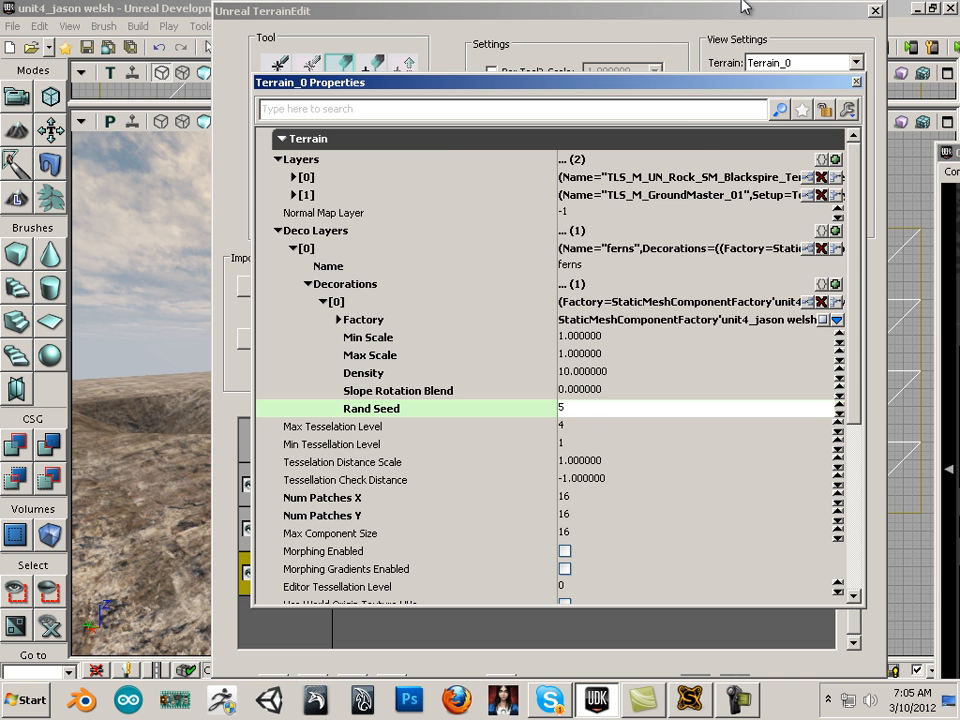
left_click_drag(588, 93, 451, 93)
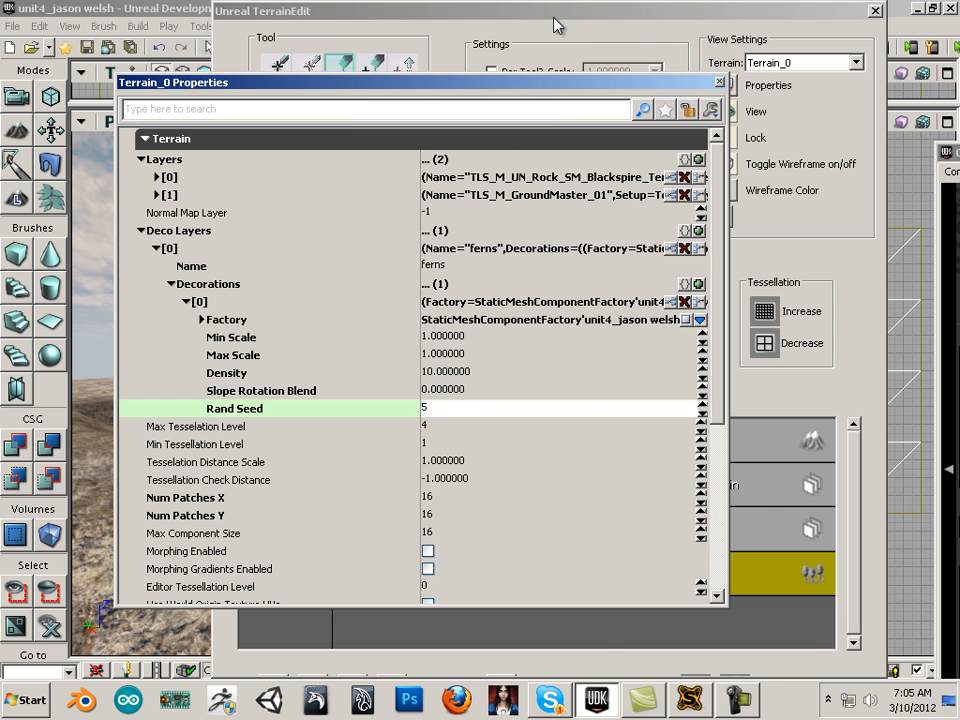
left_click_drag(546, 26, 420, 15)
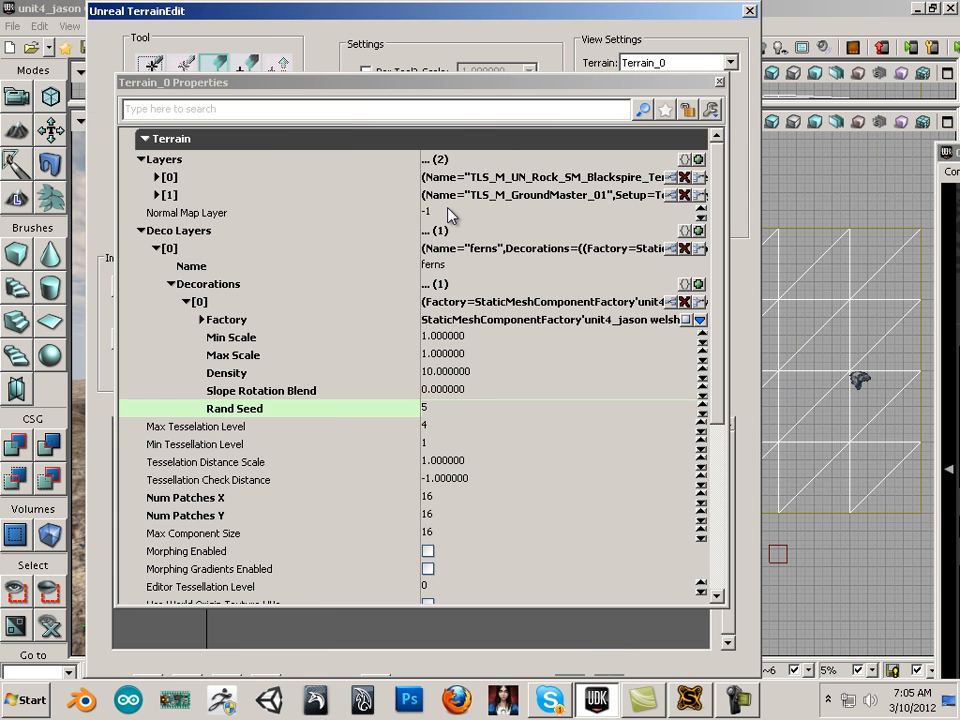
left_click(719, 83)
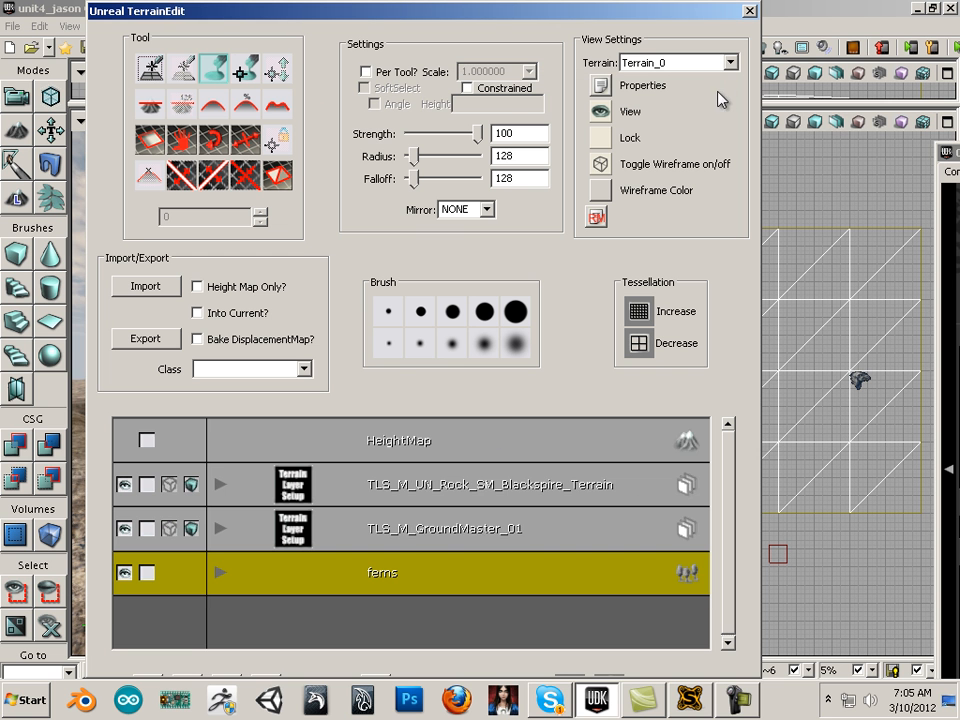
Step: Expand the ferns layer in the terrain layer list to reveal its static mesh decoration
right_click(410, 566)
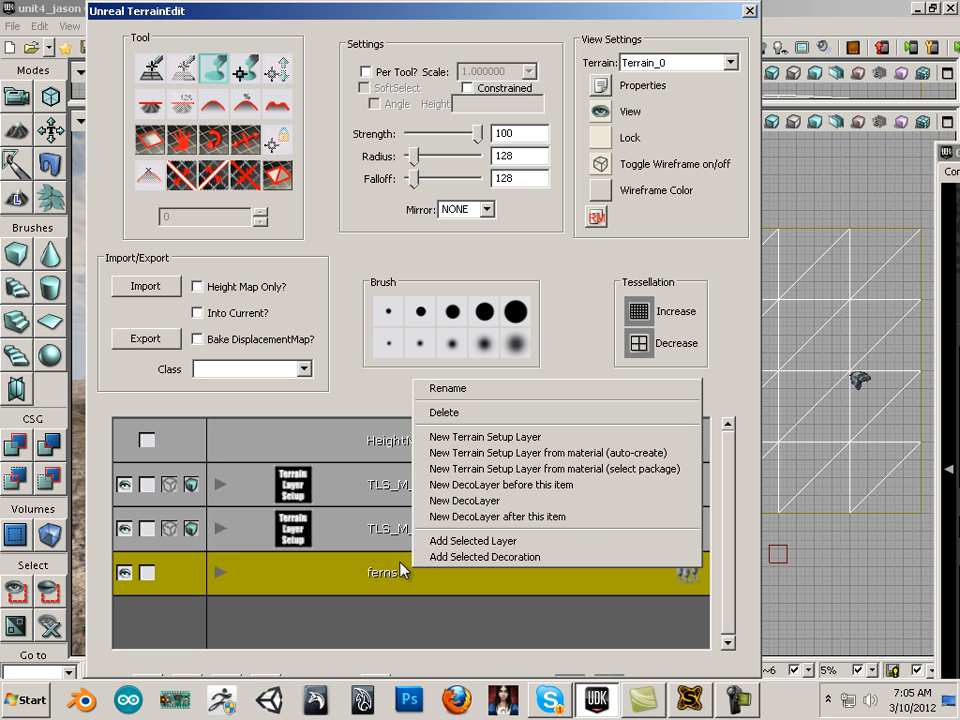
left_click(267, 588)
left_click(224, 576)
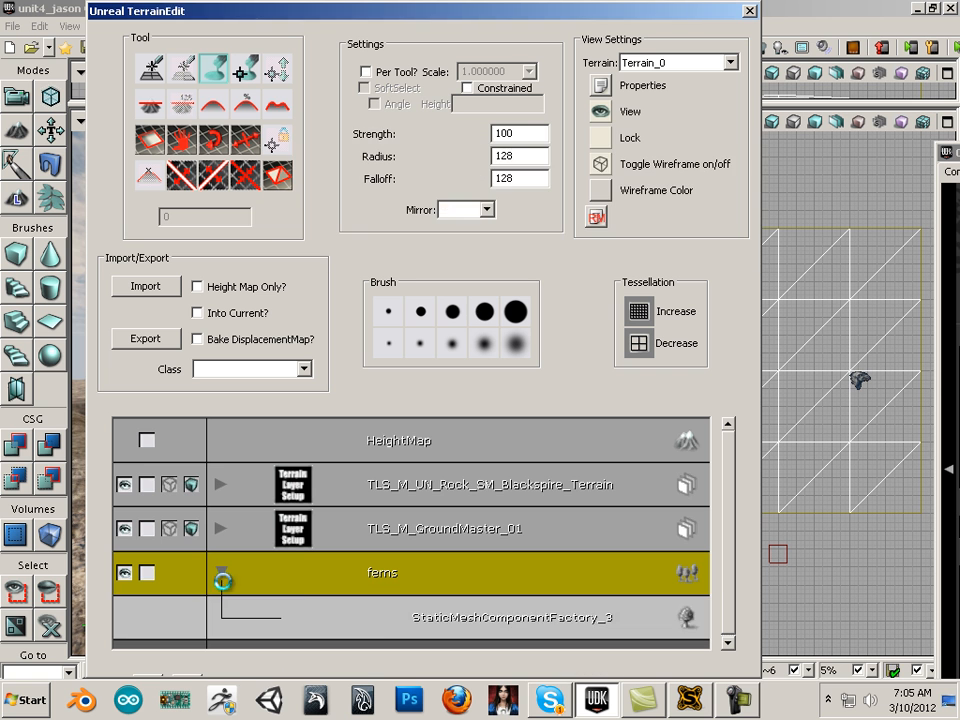
Step: Apply the selected fern mesh to the ferns layer's static mesh decoration and move the terrain editing window clear of the perspective view
right_click(410, 622)
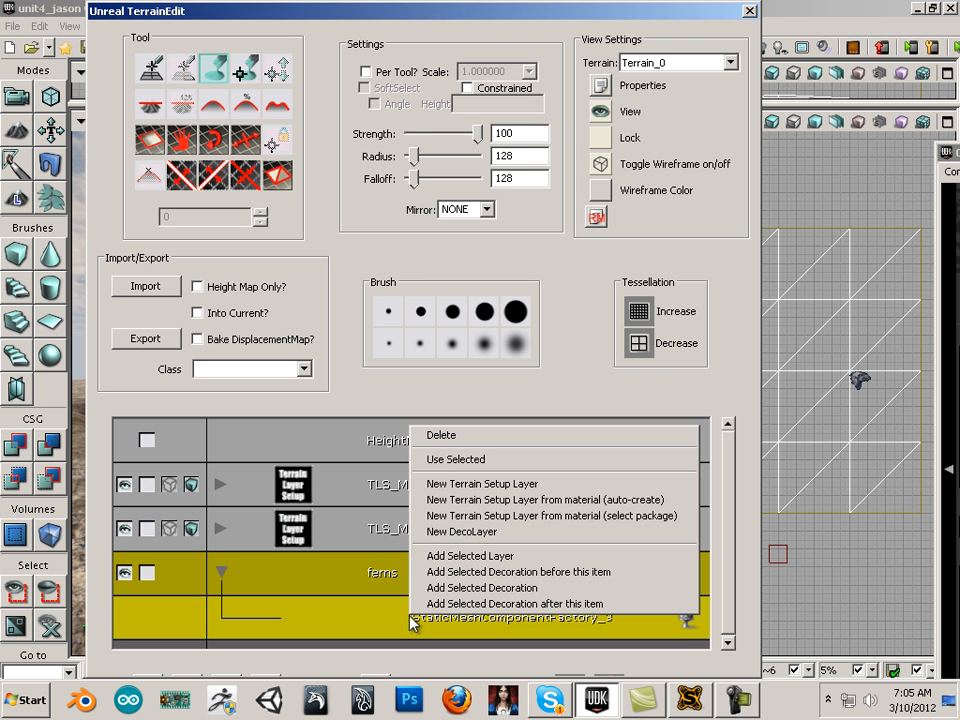
left_click(445, 458)
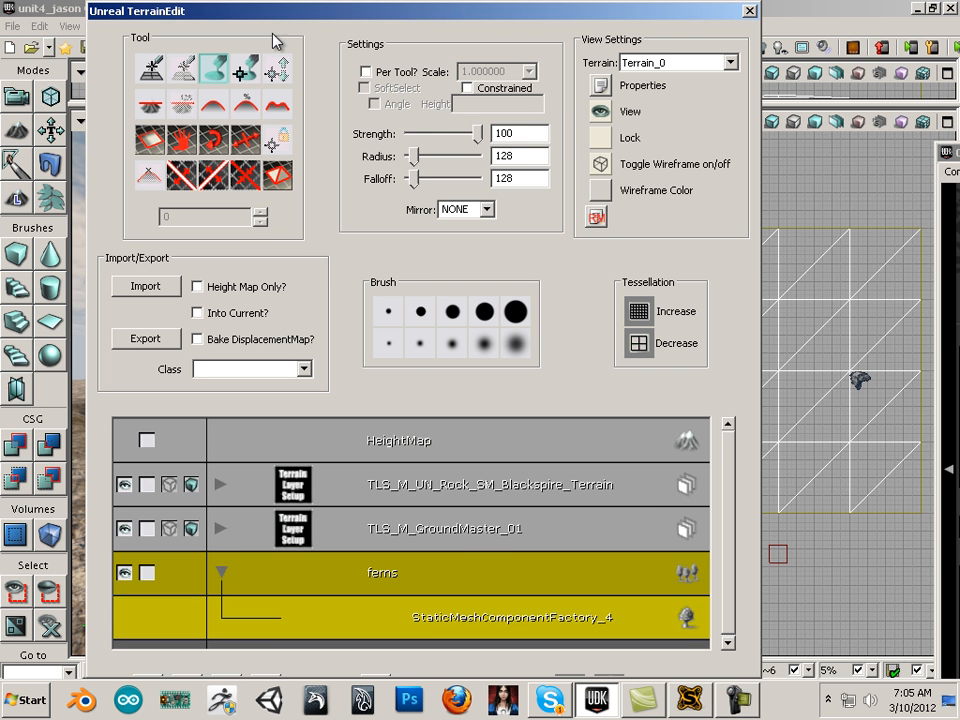
left_click_drag(245, 14, 461, 26)
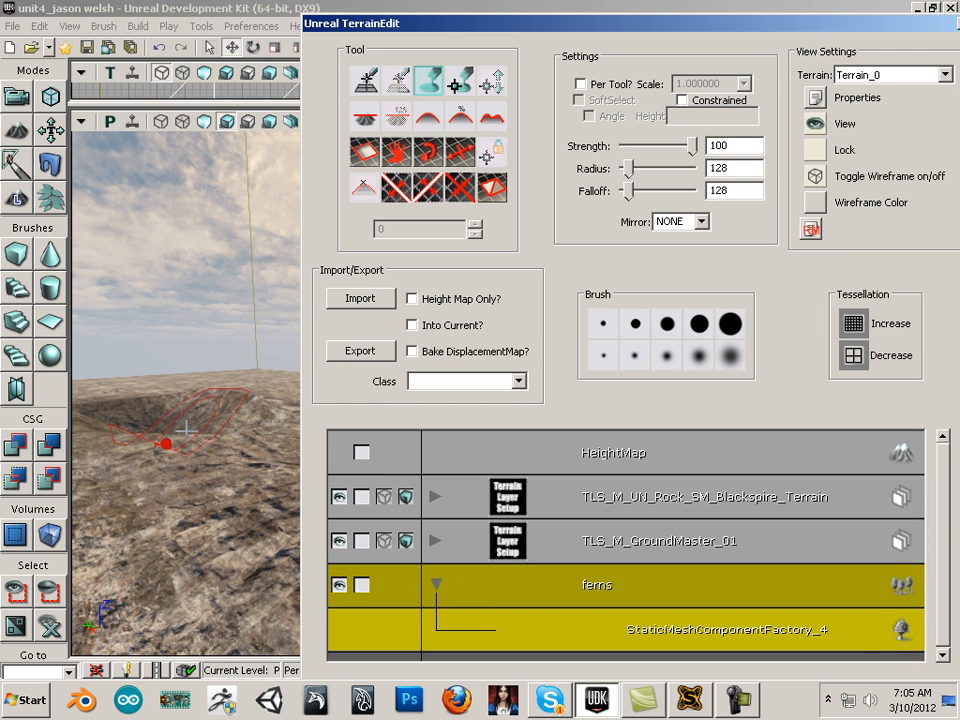
left_click_drag(436, 24, 804, 119)
Step: Paint ferns across the terrain in the perspective view, beside and in front of the crater, with strength 100 and radius 128
left_click(376, 494, "ctrl")
mouse_move(349, 489)
left_mouse_down("ctrl")
mouse_move(292, 460)
mouse_move(503, 519)
mouse_move(388, 494)
mouse_move(160, 505)
mouse_move(316, 460)
mouse_move(439, 540)
mouse_move(478, 558)
mouse_move(507, 550)
left_mouse_up("ctrl")
scroll(507, 547, "down", 2)
scroll(507, 547, "down", 2)
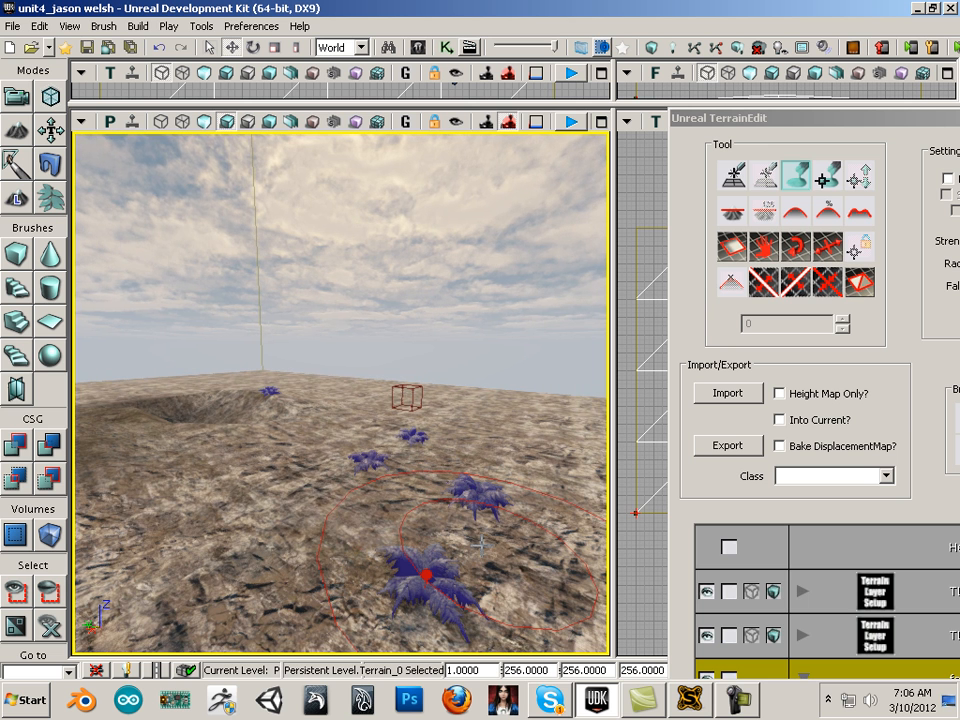
mouse_move(529, 608)
left_mouse_down("ctrl")
mouse_move(320, 515)
mouse_move(400, 570)
mouse_move(290, 540)
mouse_move(499, 529)
left_mouse_up("ctrl")
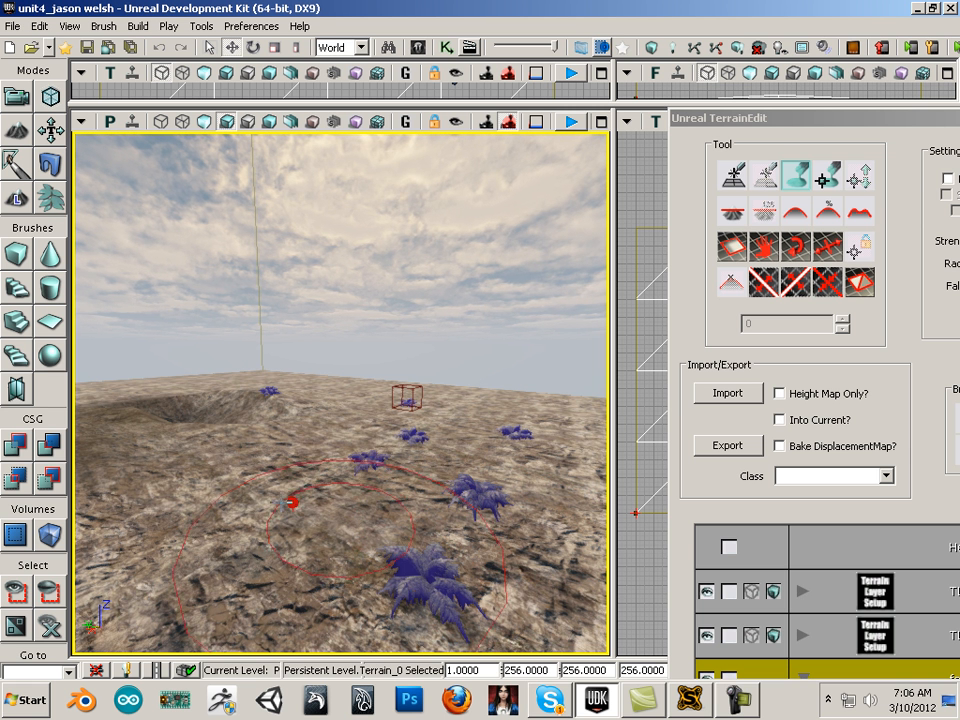
Step: Raise the ferns decoration's Density to about 10.3 in Terrain_0's properties and close the properties
left_click_drag(786, 122, 406, 60)
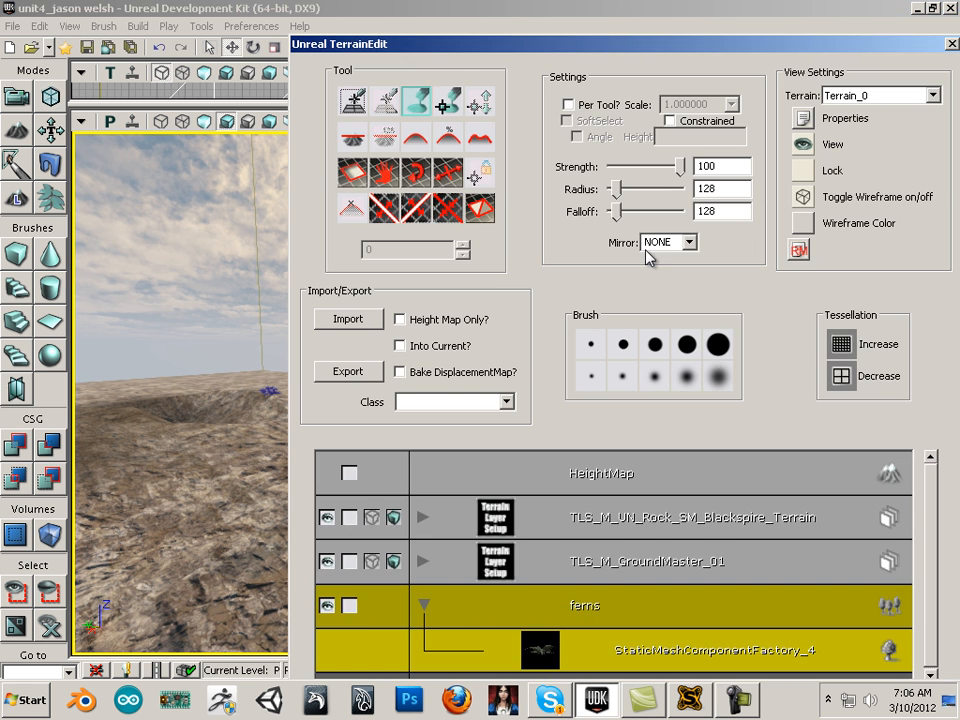
left_click(802, 122)
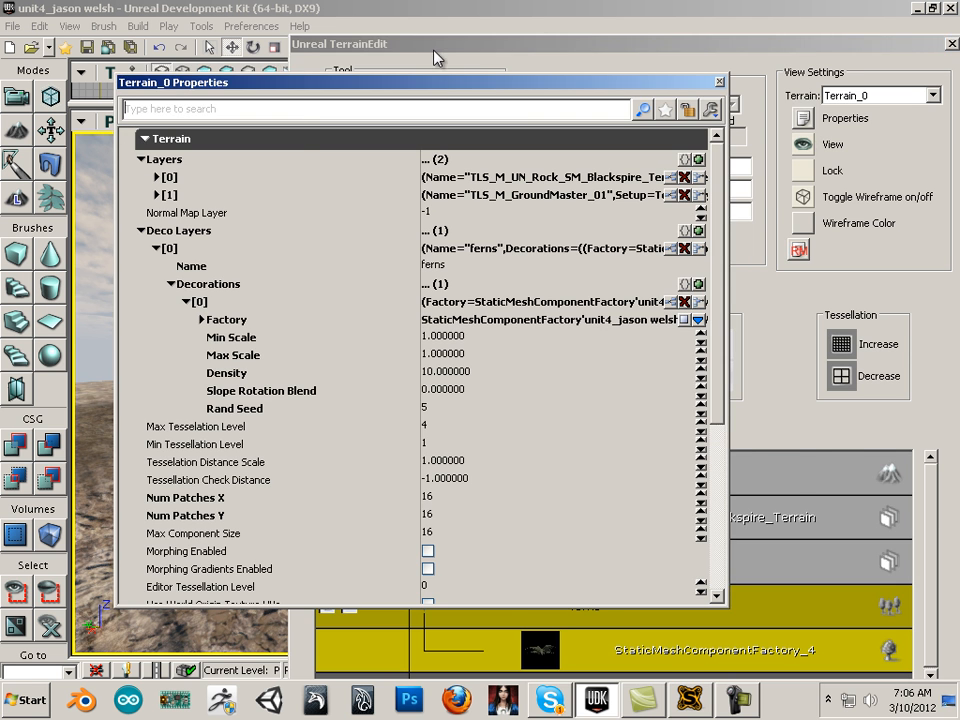
left_click_drag(436, 58, 713, 143)
left_click_drag(466, 96, 809, 115)
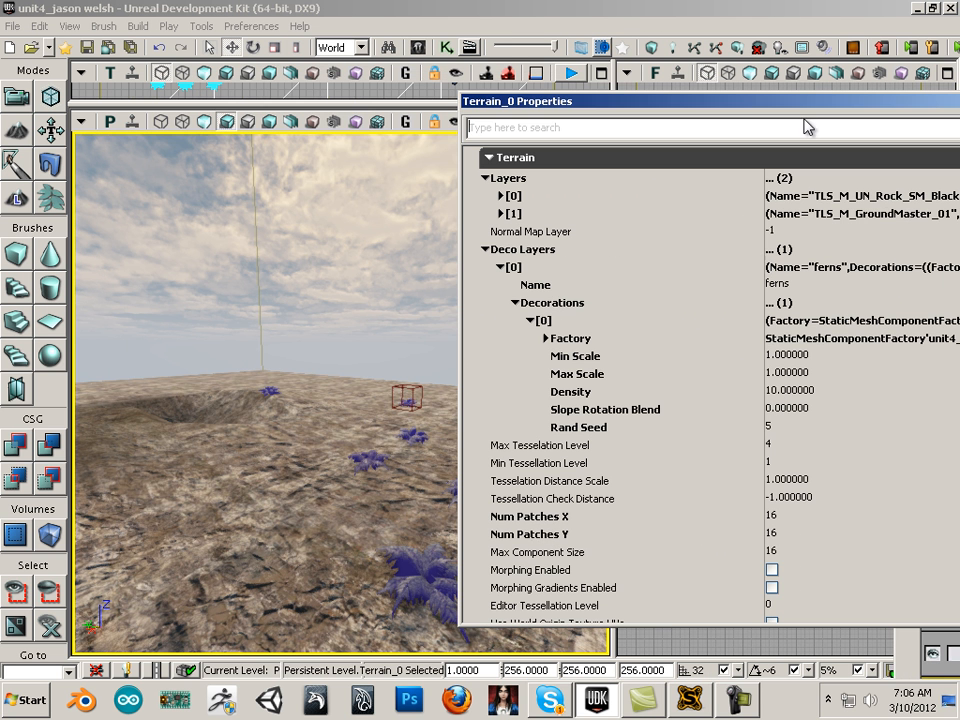
left_click(774, 392)
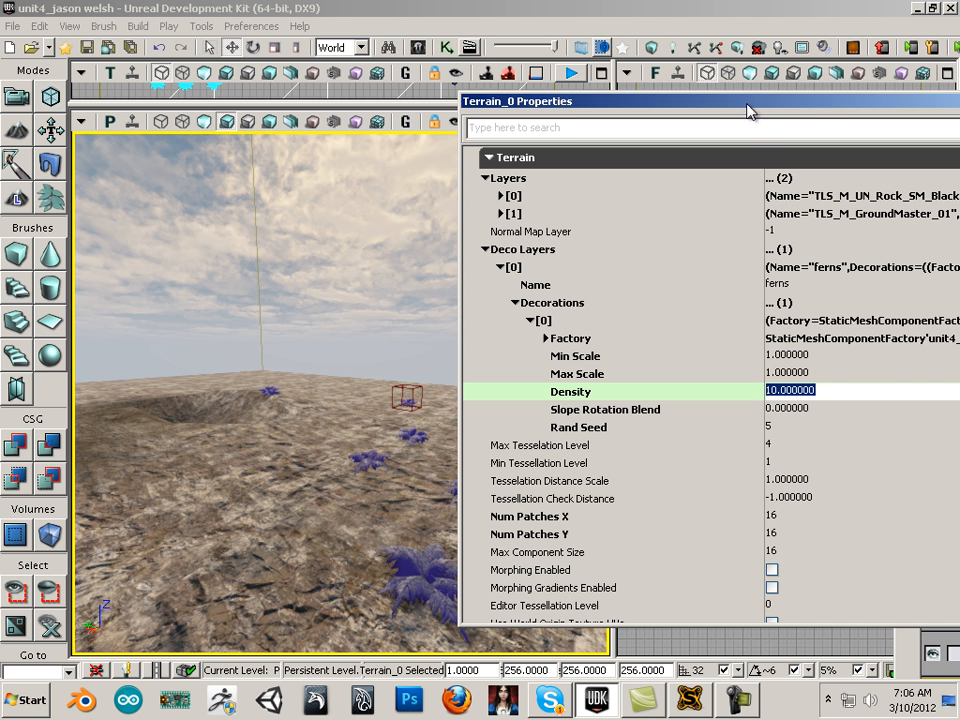
left_click_drag(748, 110, 373, 121)
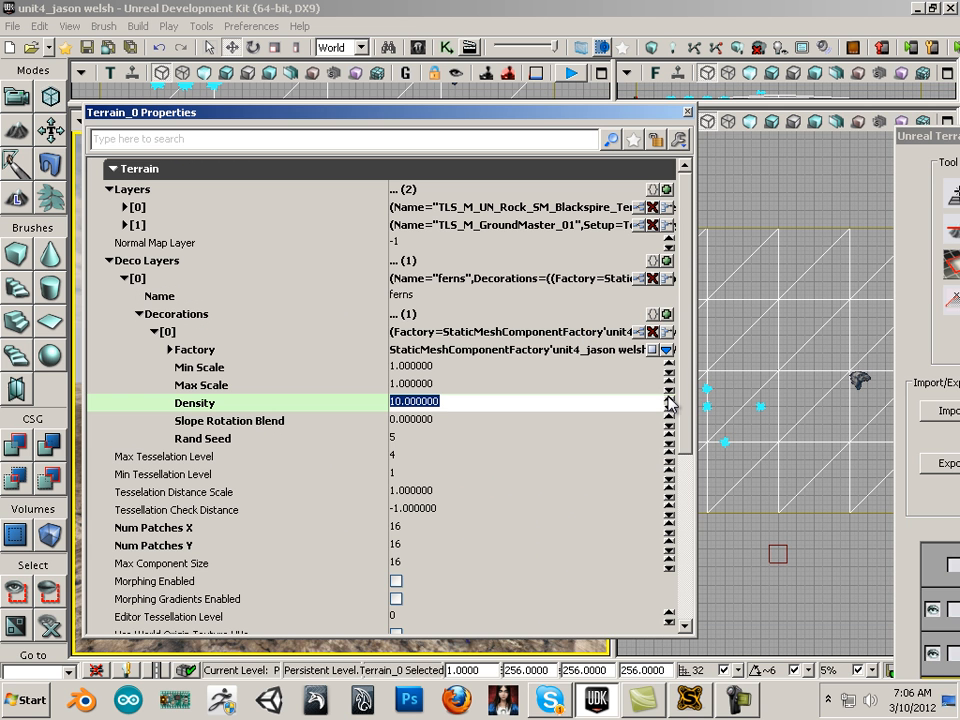
left_click_drag(669, 403, 669, 403)
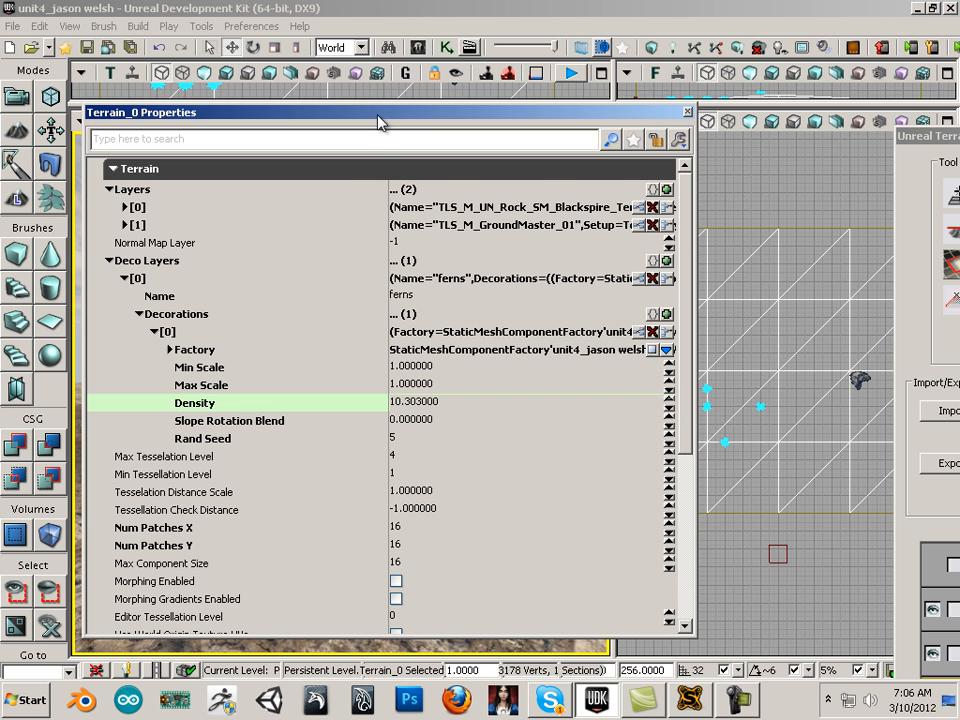
left_click_drag(379, 121, 441, 561)
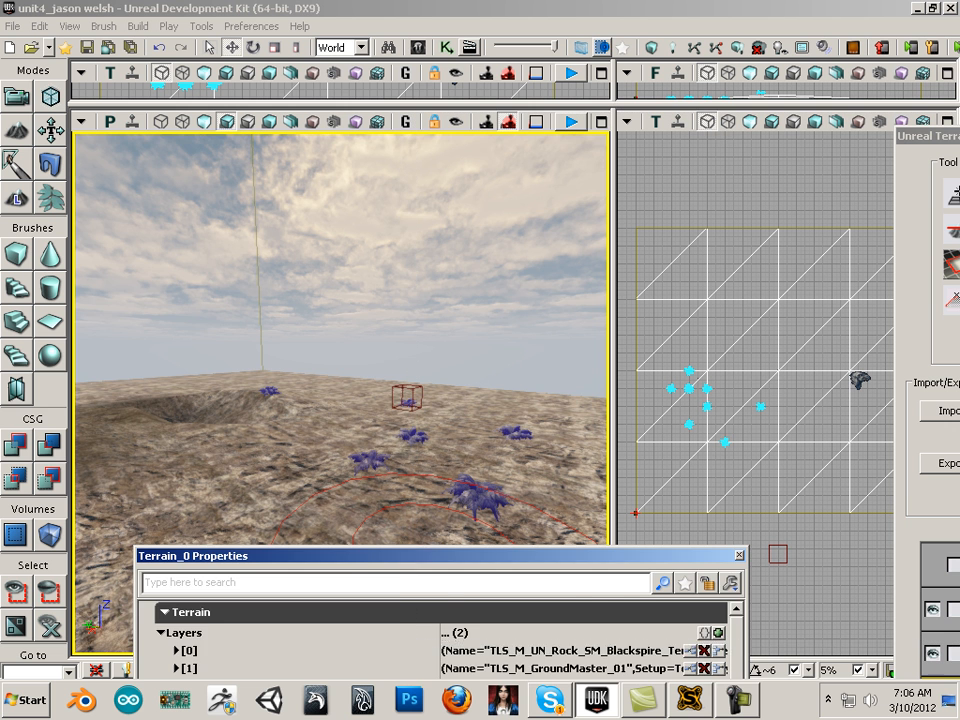
left_click(739, 555)
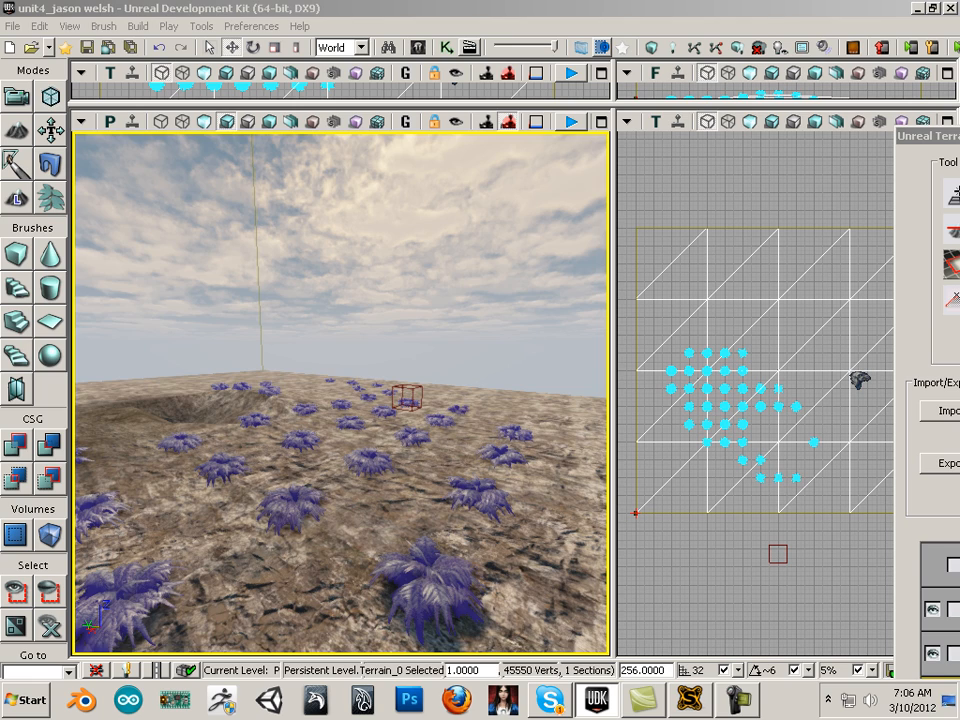
left_click(459, 406)
mouse_move(459, 406)
left_mouse_down()
mouse_move(152, 649)
mouse_move(505, 453)
left_mouse_up()
left_click_drag(512, 468, 476, 407)
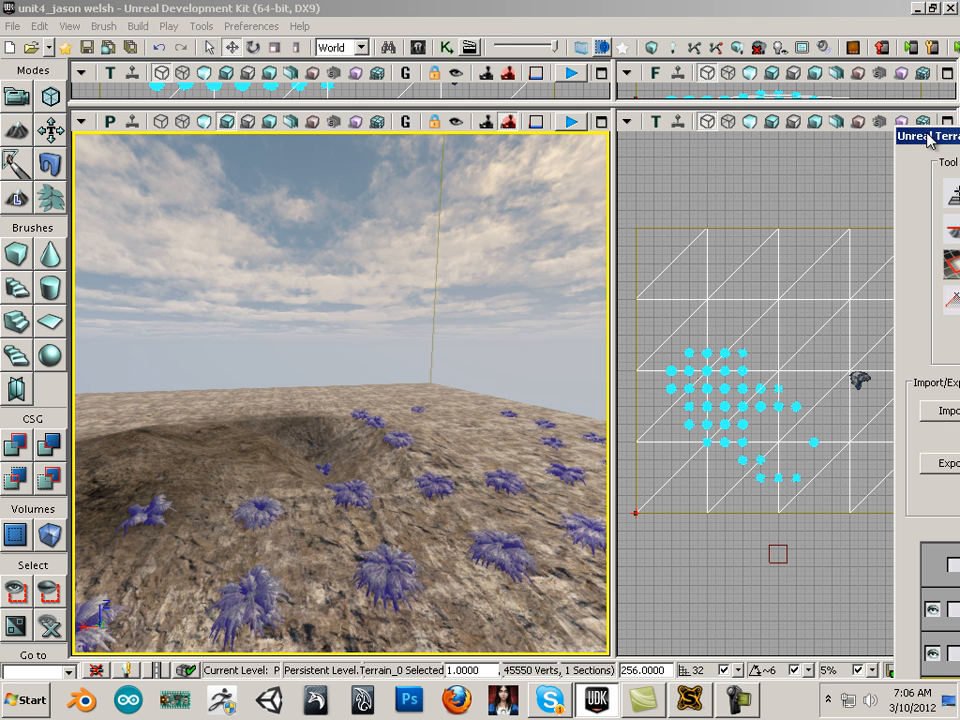
left_click_drag(929, 136, 189, 103)
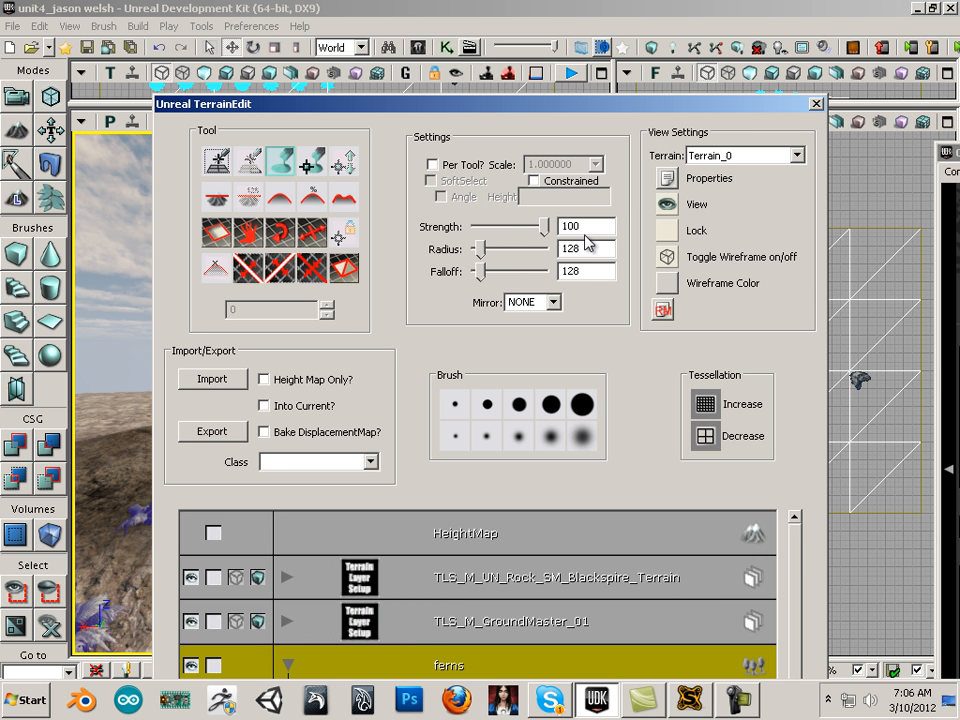
left_click(666, 284)
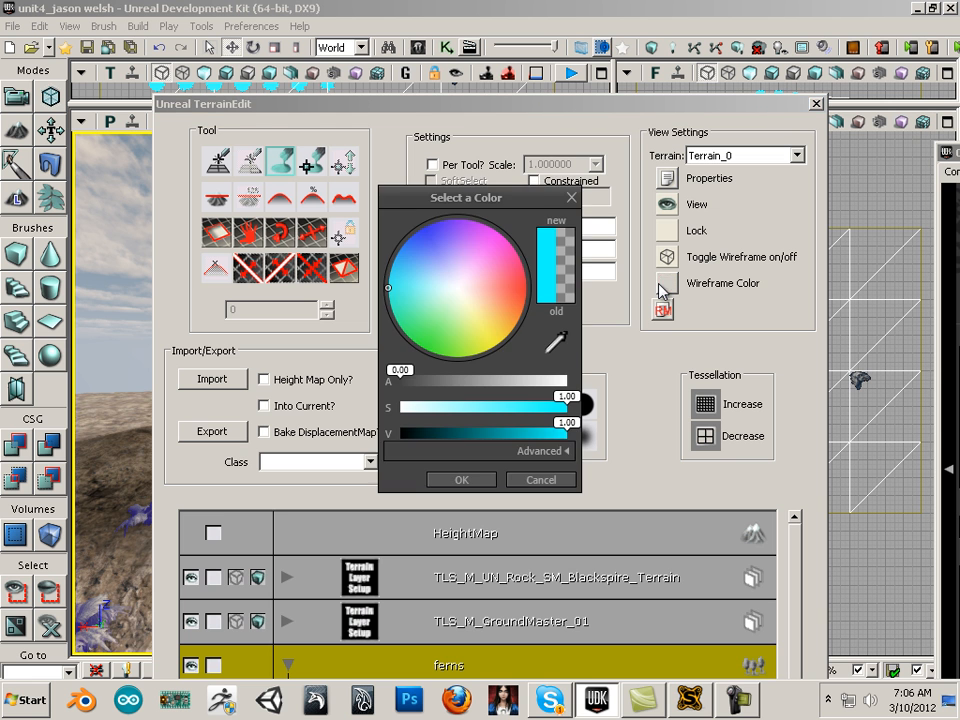
left_click(570, 198)
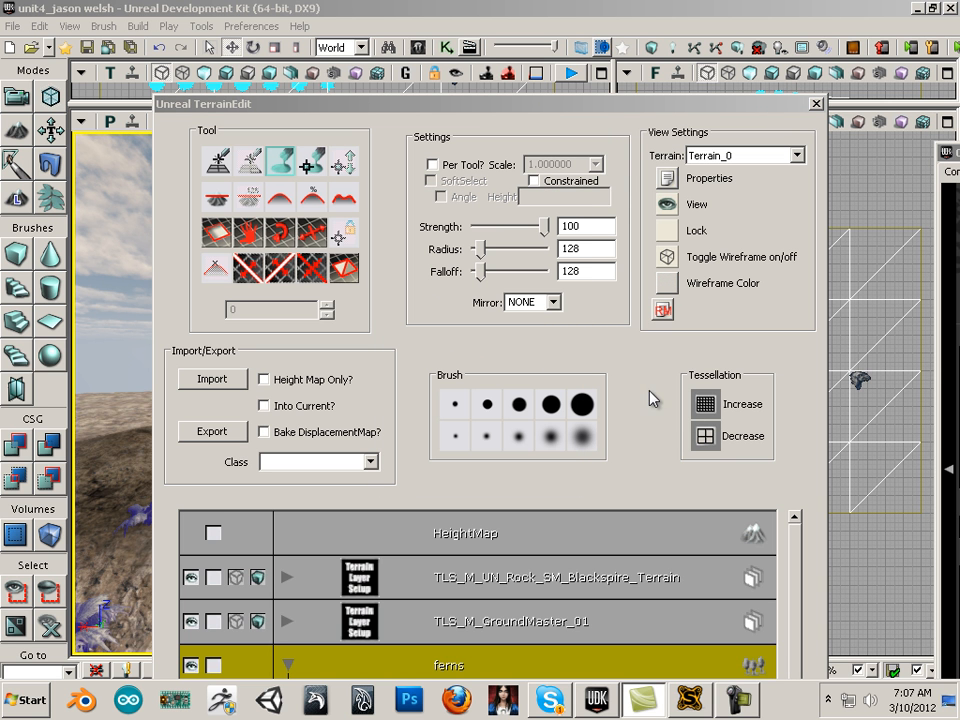
Step: Enlarge the upper wireframe views and increase Terrain_0's tessellation, accepting the added vertices
left_click_drag(470, 103, 728, 282)
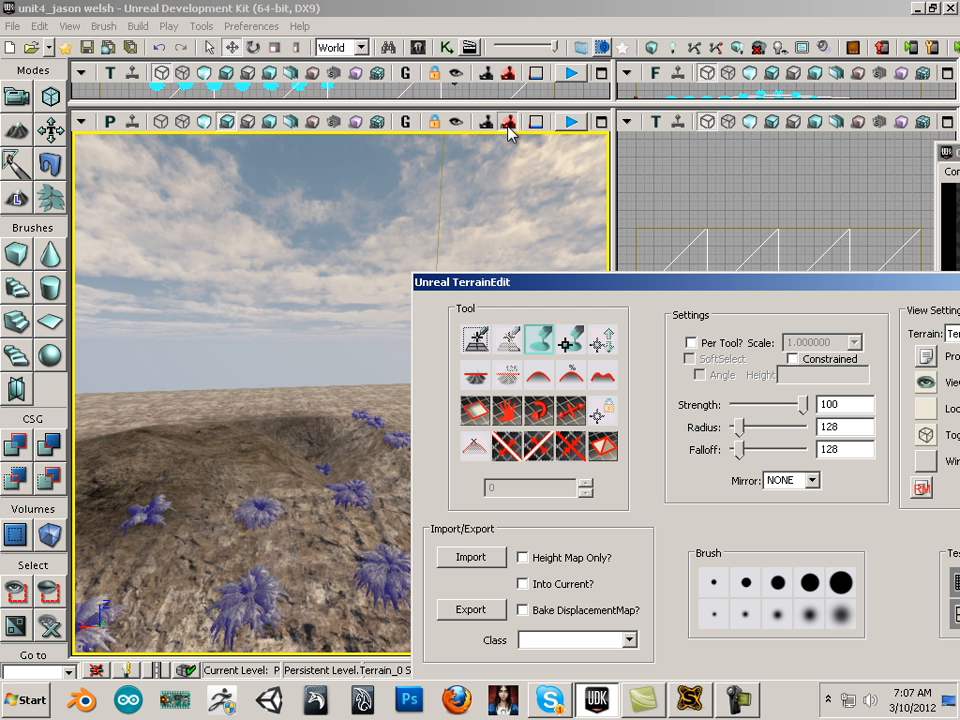
left_click_drag(475, 103, 472, 328)
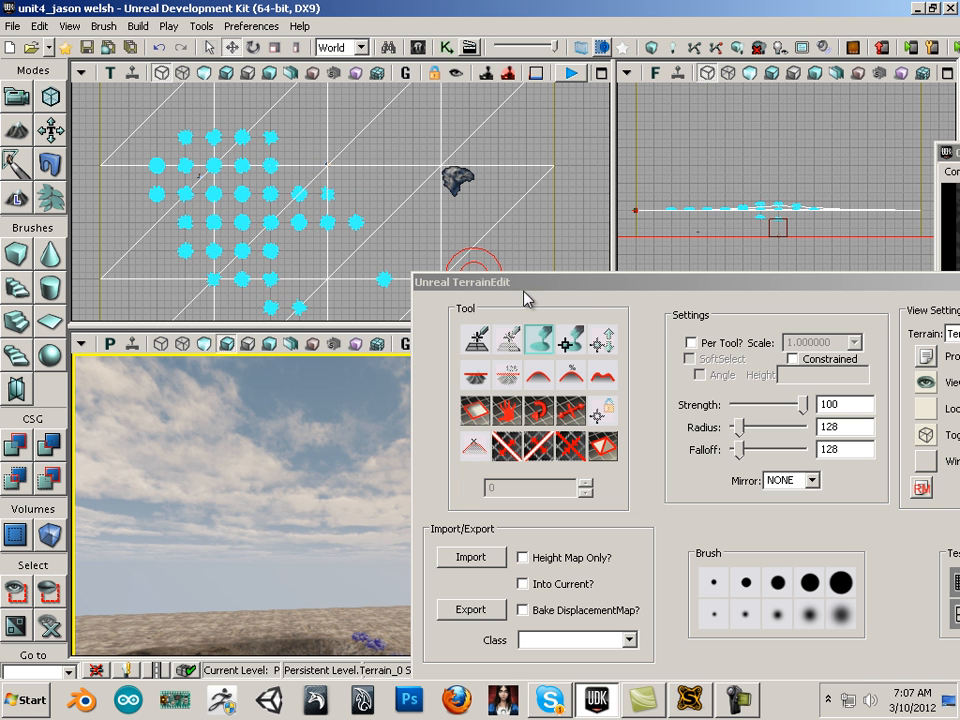
left_click_drag(576, 293, 264, 155)
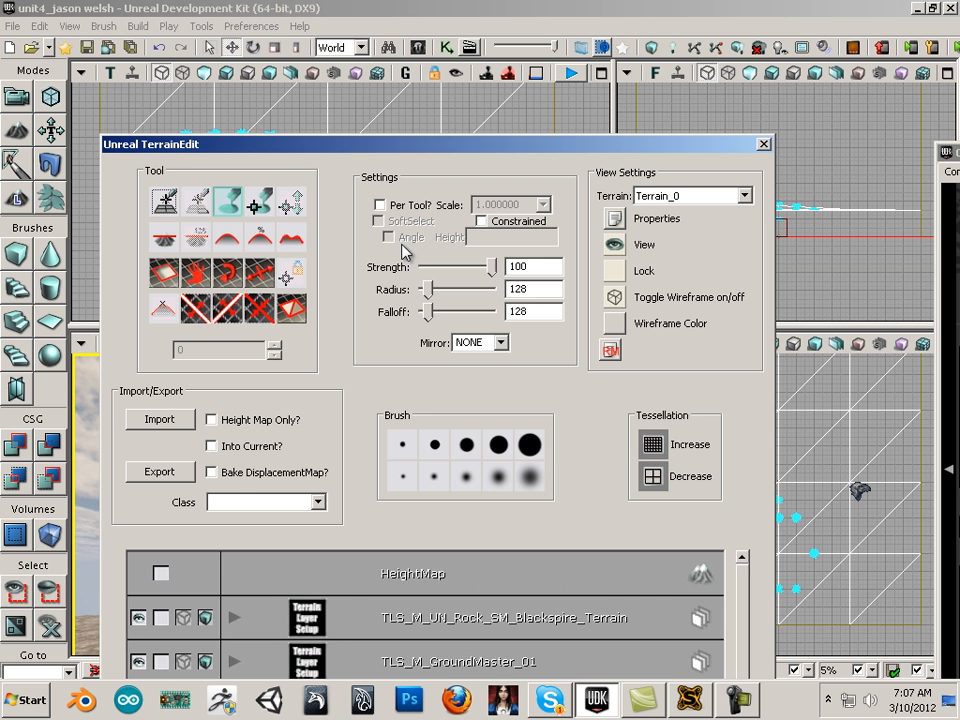
left_click(651, 445)
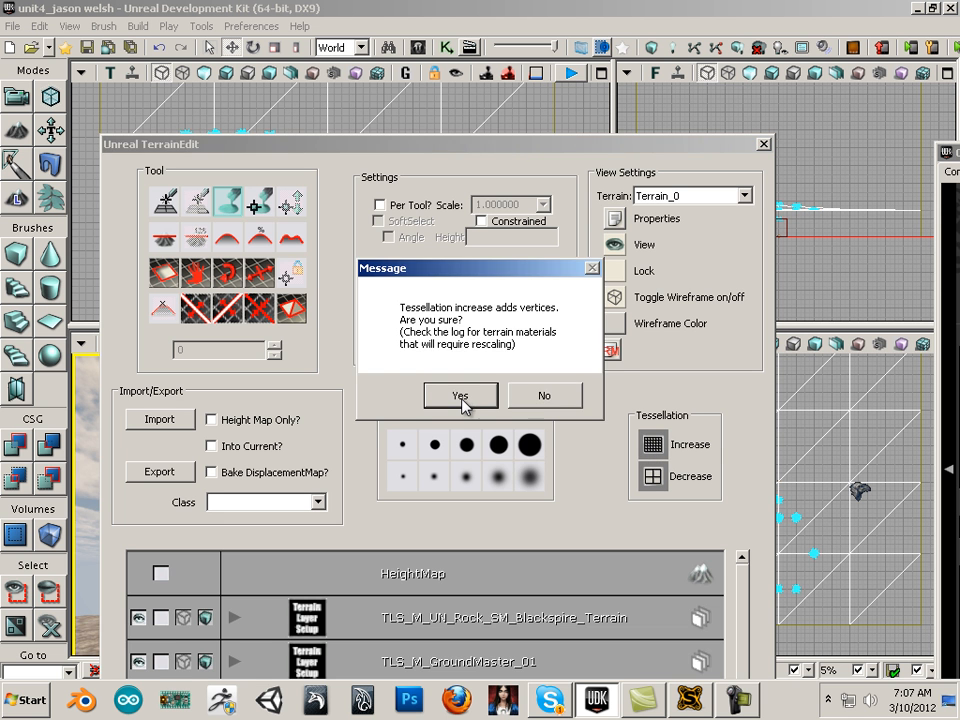
left_click(460, 396)
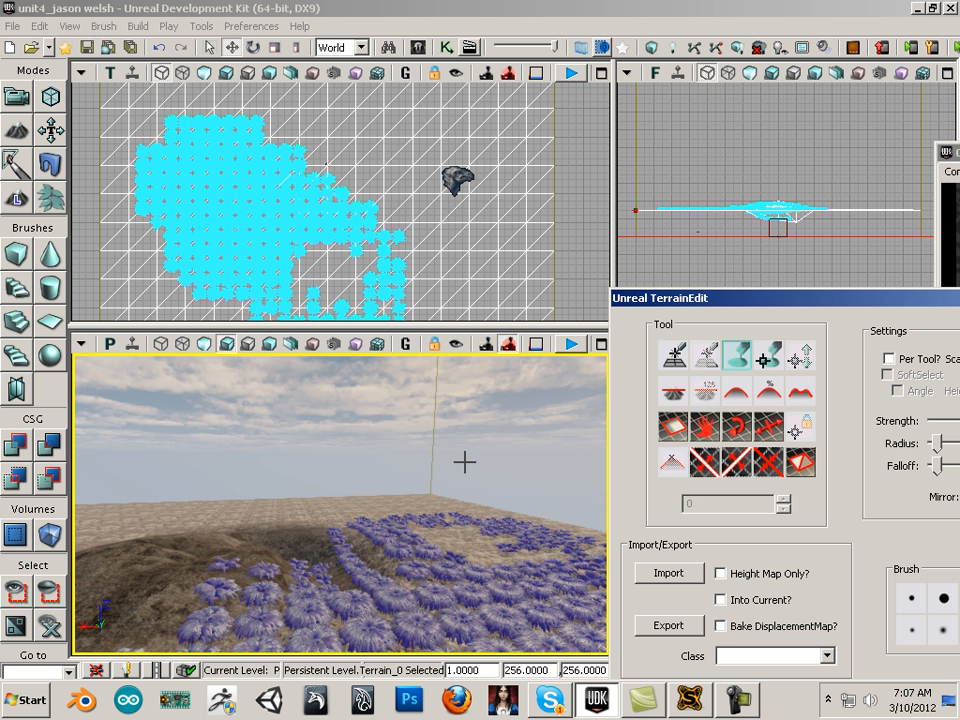
Step: Enlarge the perspective view and practise painting and erasing ferns in the patch beside the crater
left_click_drag(429, 322, 422, 192)
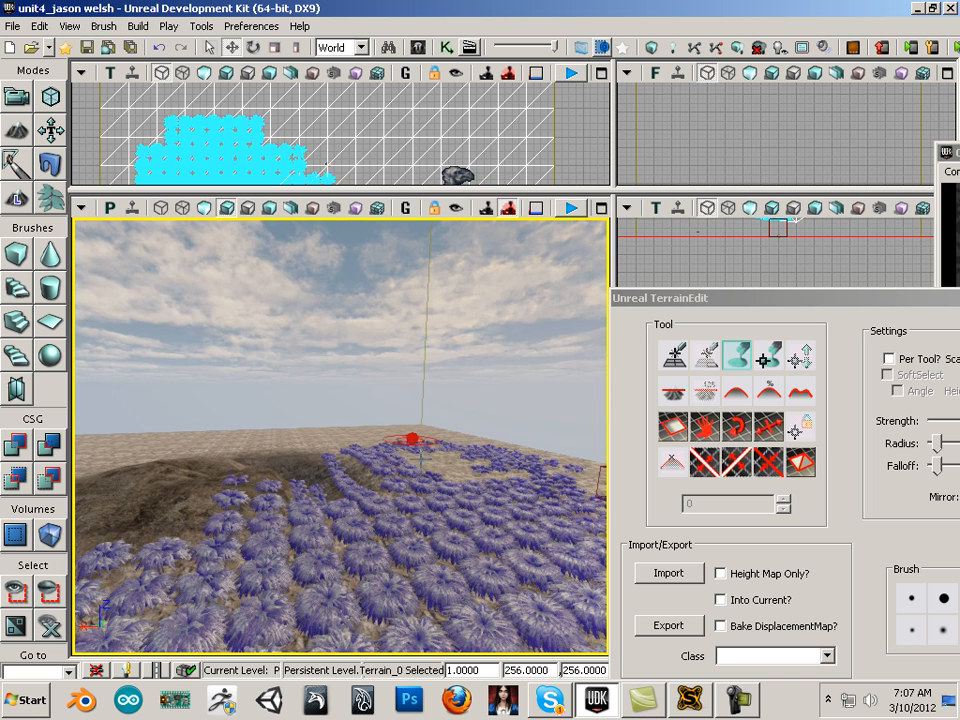
left_click_drag(443, 470, 446, 478)
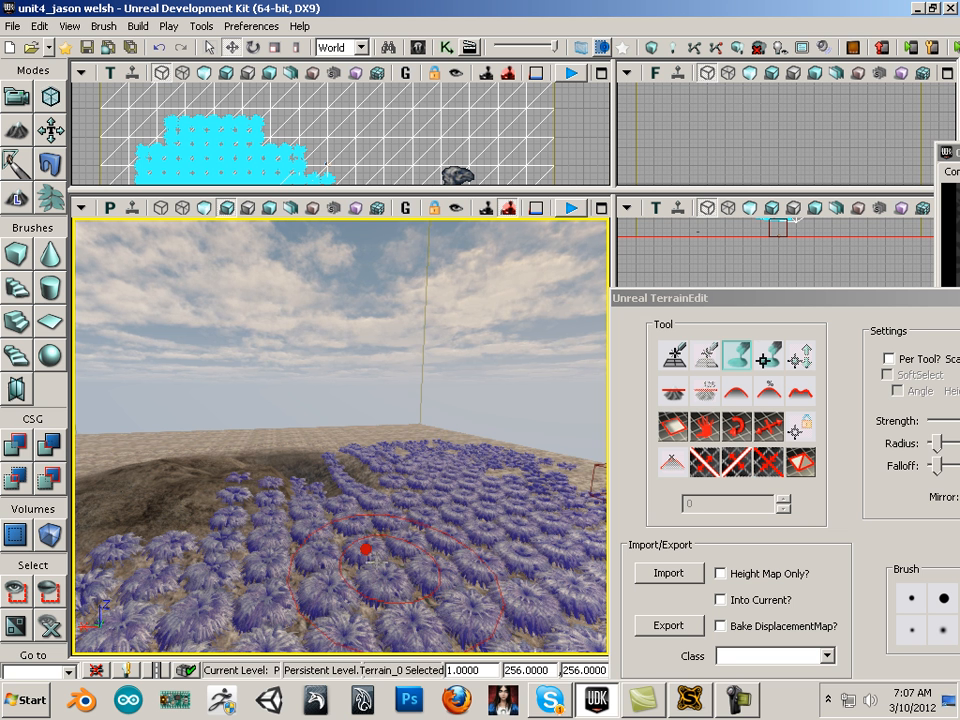
mouse_move(374, 558)
right_mouse_down("ctrl")
mouse_move(474, 556)
mouse_move(484, 539)
right_mouse_up("ctrl")
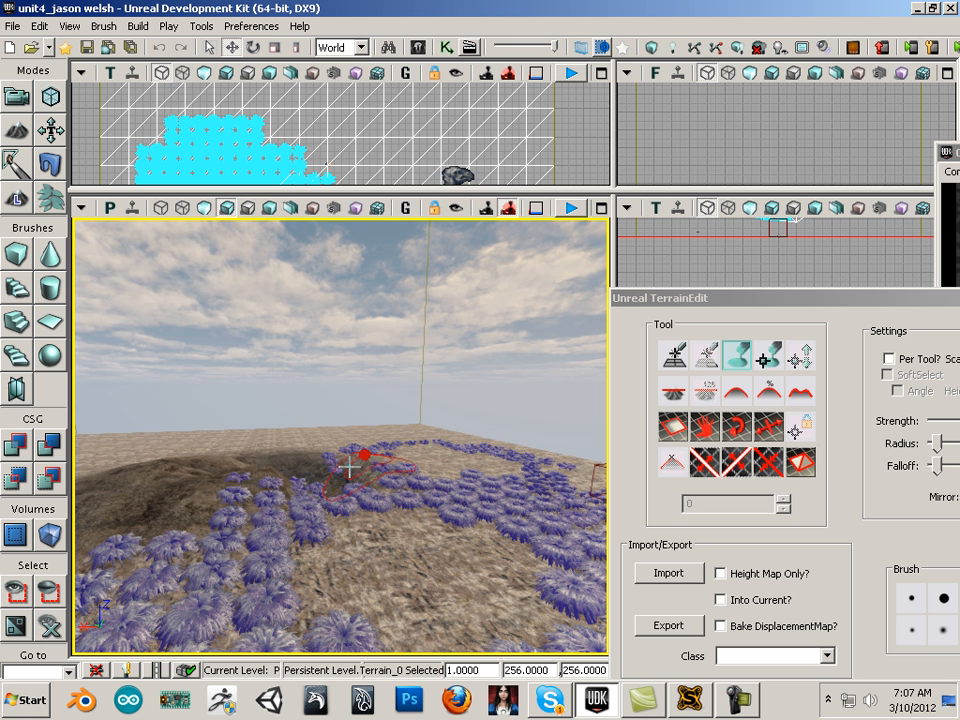
mouse_move(266, 503)
right_mouse_down("ctrl")
mouse_move(225, 536)
mouse_move(225, 553)
right_mouse_up("ctrl")
mouse_move(222, 545)
left_mouse_down("ctrl")
mouse_move(268, 564)
mouse_move(480, 566)
mouse_move(461, 544)
mouse_move(467, 549)
left_mouse_up("ctrl")
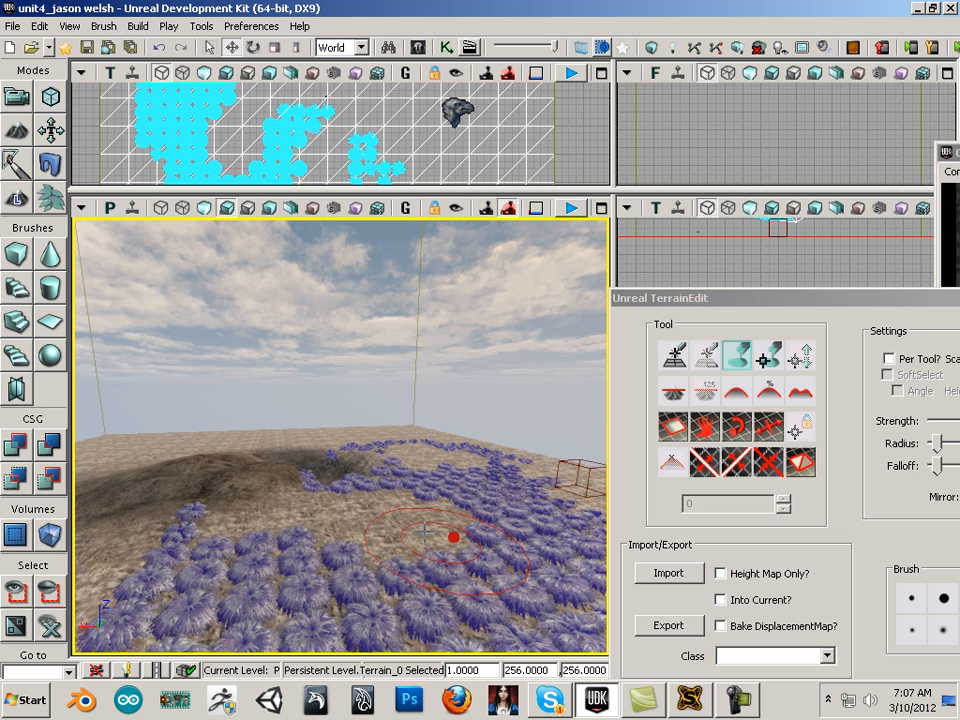
Step: Raise the brush radius to 2048 and erase all the ferns from the terrain
left_click_drag(938, 446, 951, 446)
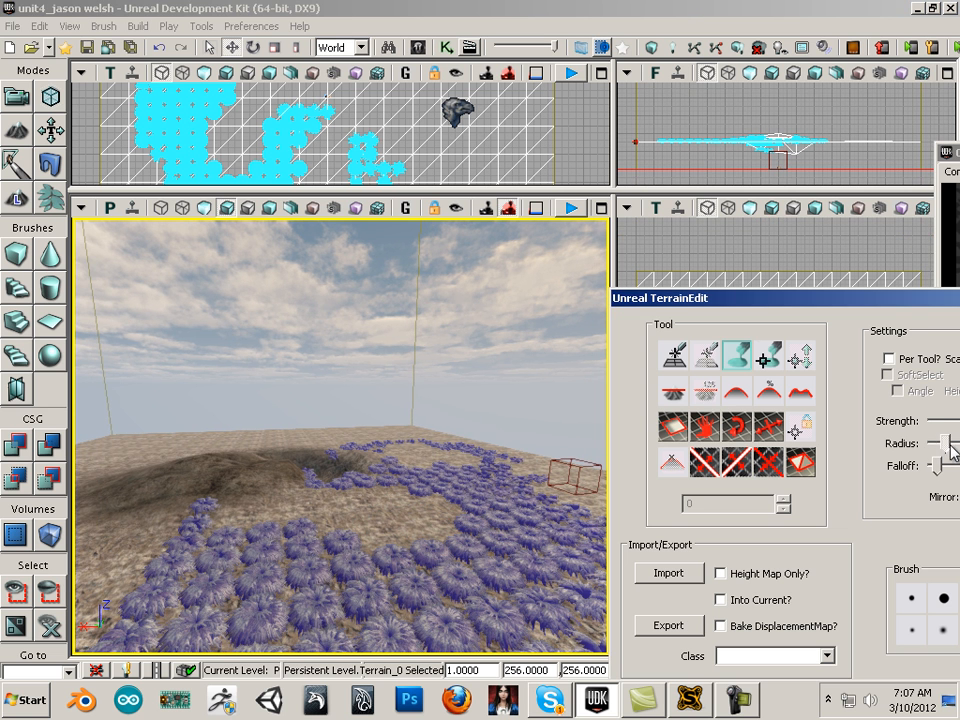
right_click(433, 540, "ctrl")
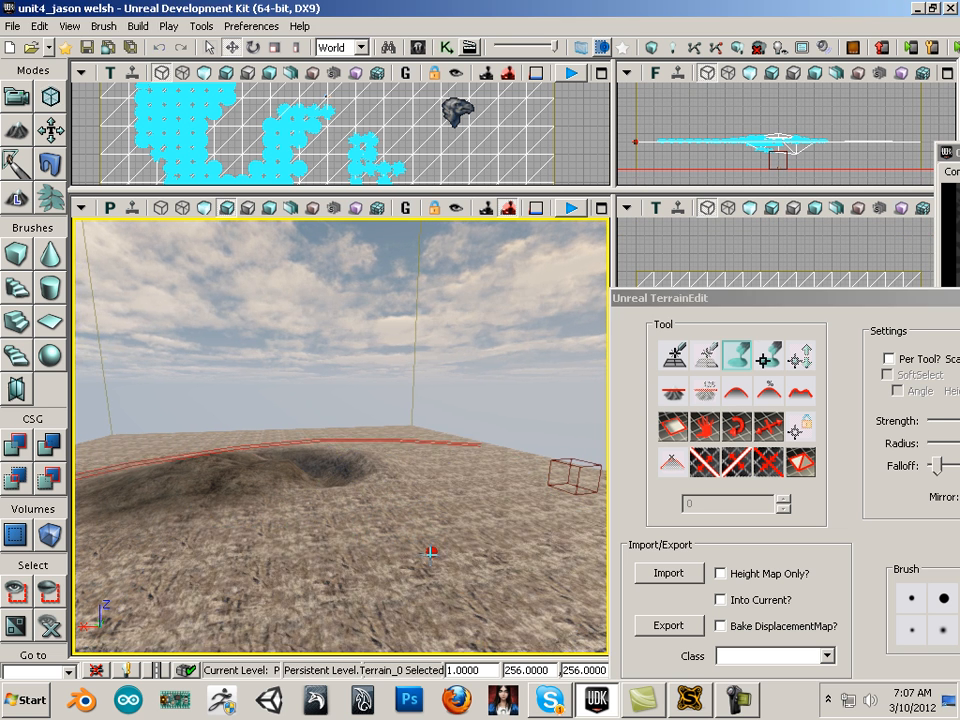
Step: Lower the brush strength and radius, raise the falloff, and paint a wide scatter of ferns over the terrain
left_click_drag(680, 298, 403, 173)
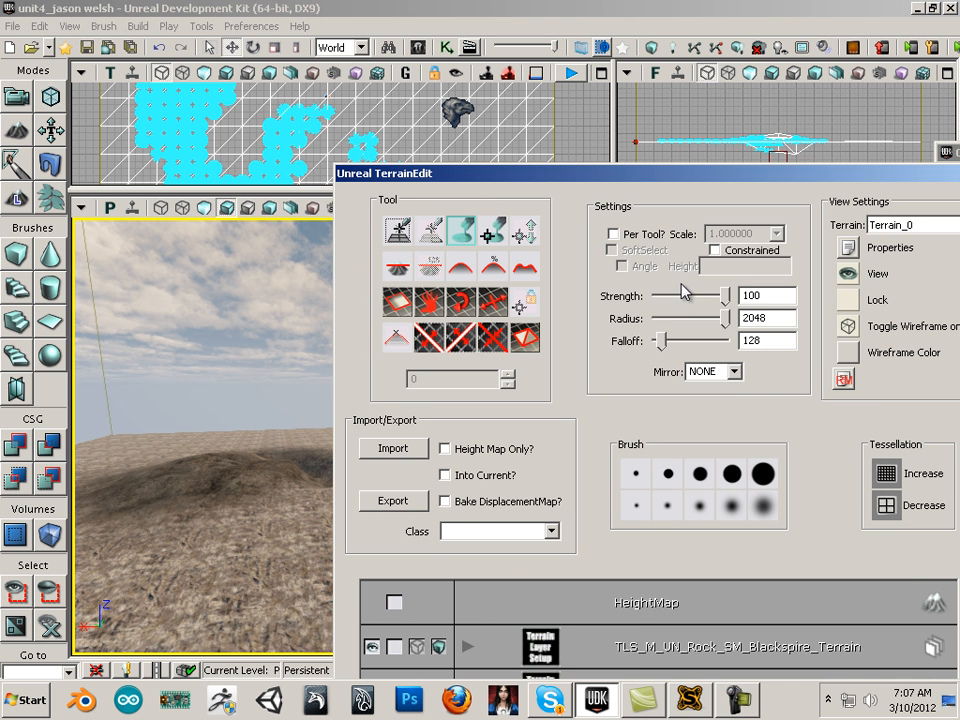
mouse_move(718, 300)
left_mouse_down()
mouse_move(670, 298)
mouse_move(690, 342)
mouse_move(727, 342)
mouse_move(709, 348)
left_mouse_up()
left_click_drag(458, 170, 669, 219)
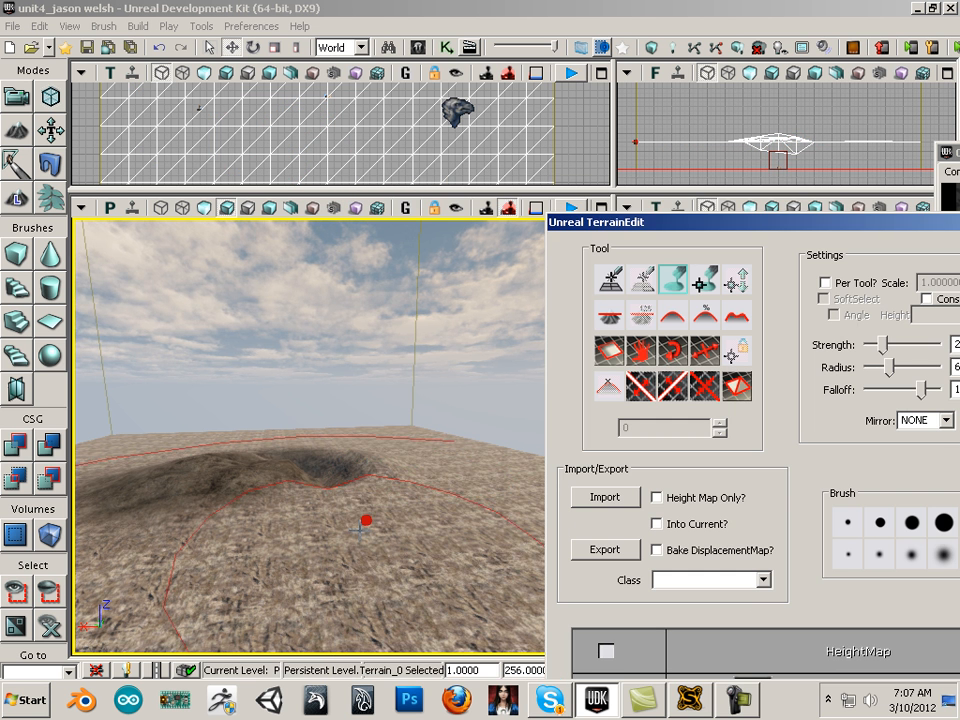
mouse_move(362, 525)
left_mouse_down("ctrl")
mouse_move(499, 540)
mouse_move(499, 566)
mouse_move(347, 538)
left_mouse_up("ctrl")
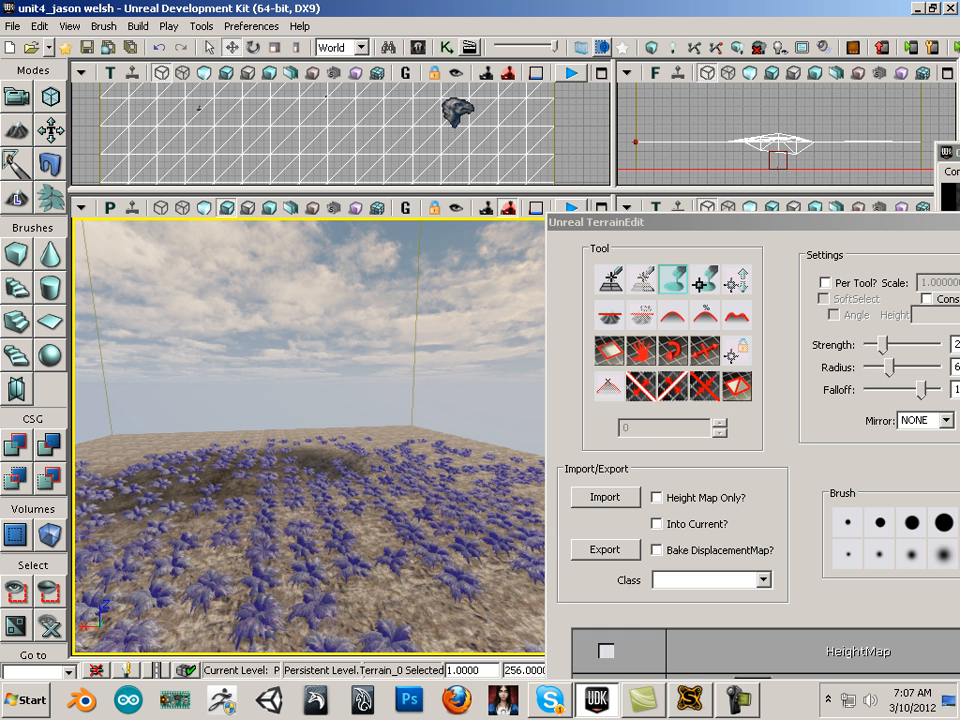
Step: Set the Rand Seed of the ferns decoration to 0 in Terrain_0's properties
key("F4")
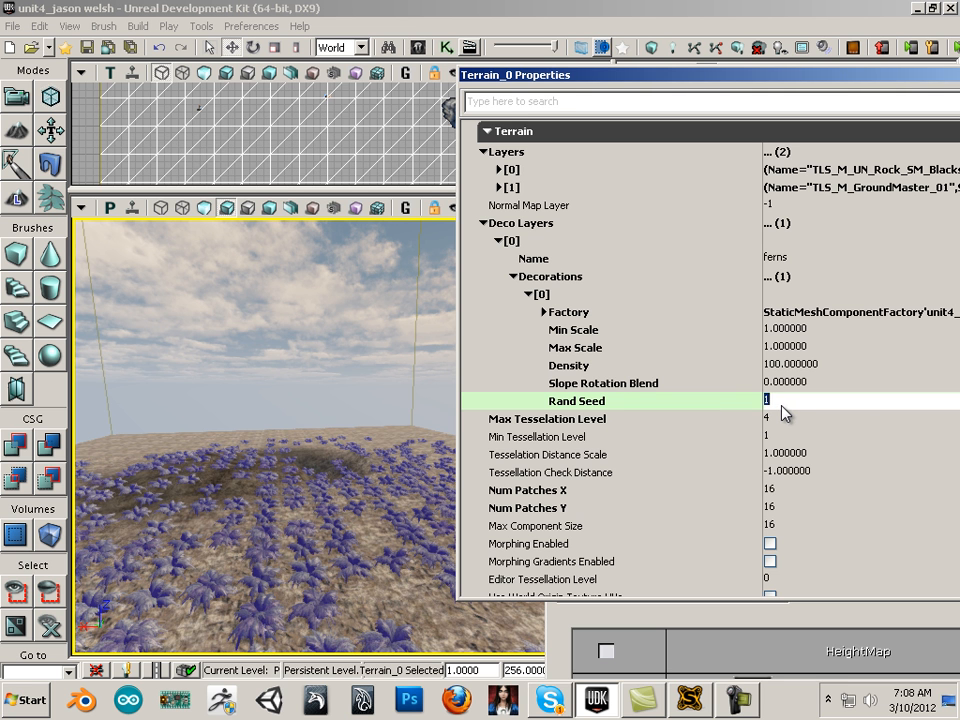
key("Return")
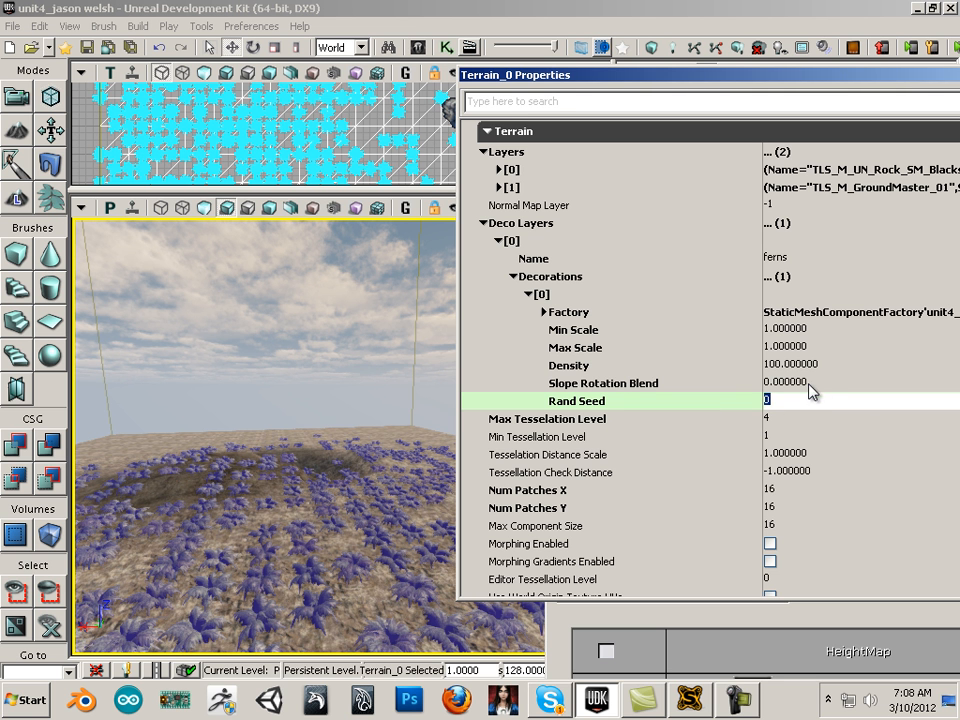
left_click(786, 372)
left_click(783, 387)
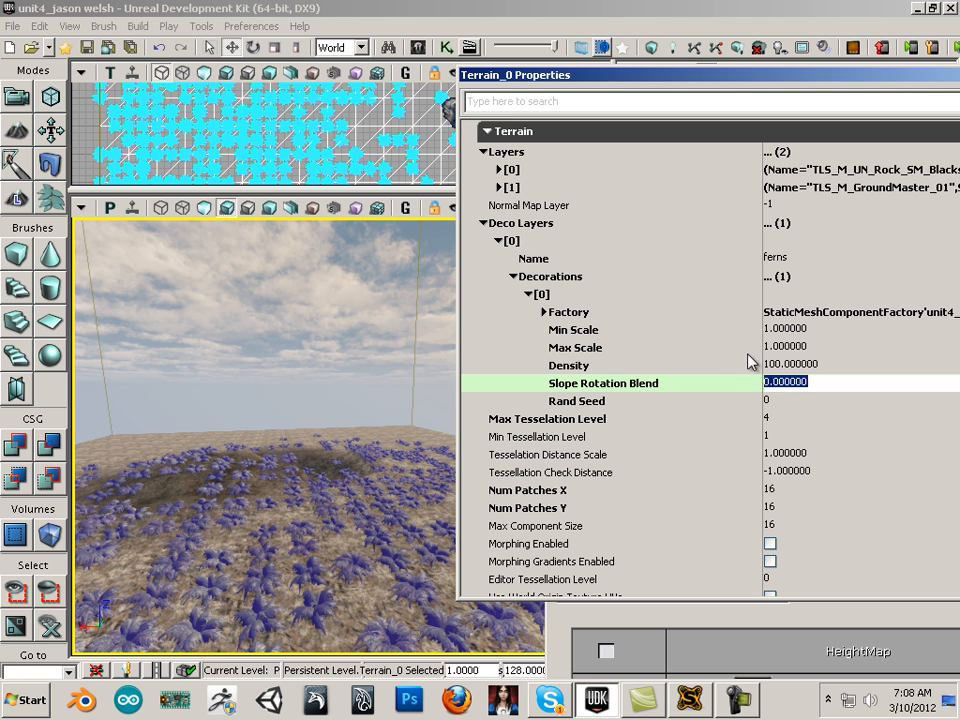
Step: Set the Density of the ferns decoration to 2
left_click(805, 366)
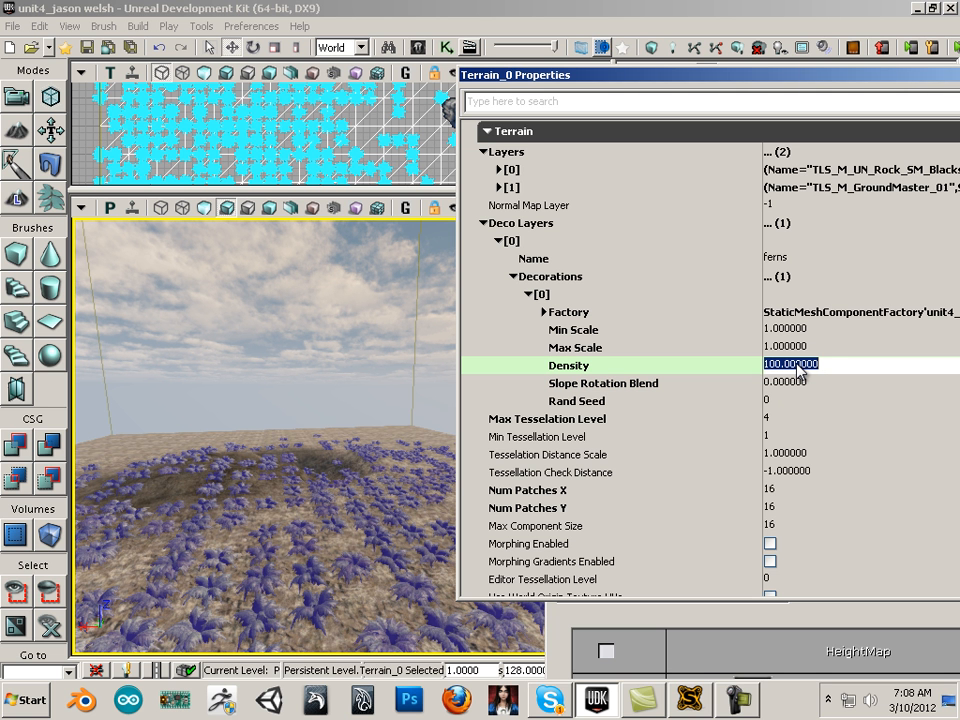
type("2")
key("Return")
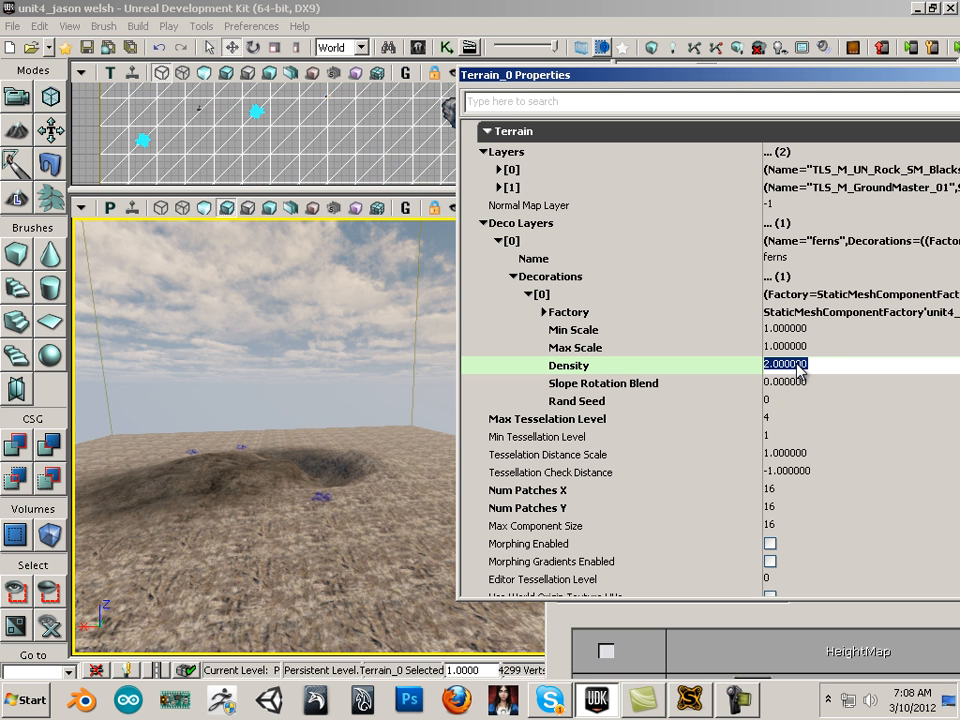
left_click(798, 368)
left_click_drag(778, 363, 720, 395)
scroll(808, 490, "down", 2)
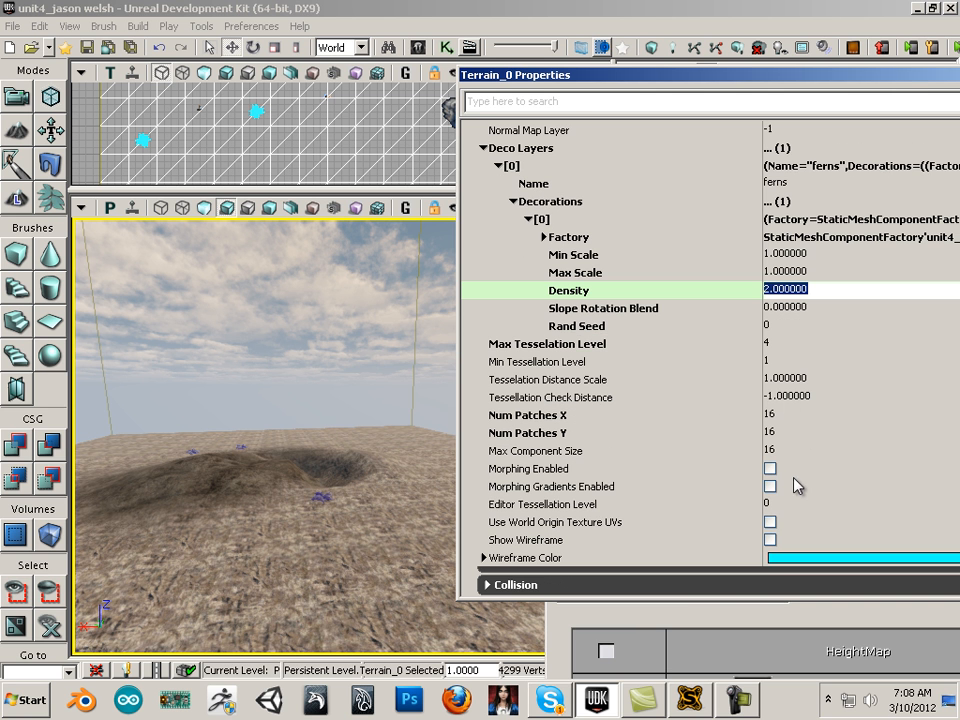
scroll(730, 497, "up", 2)
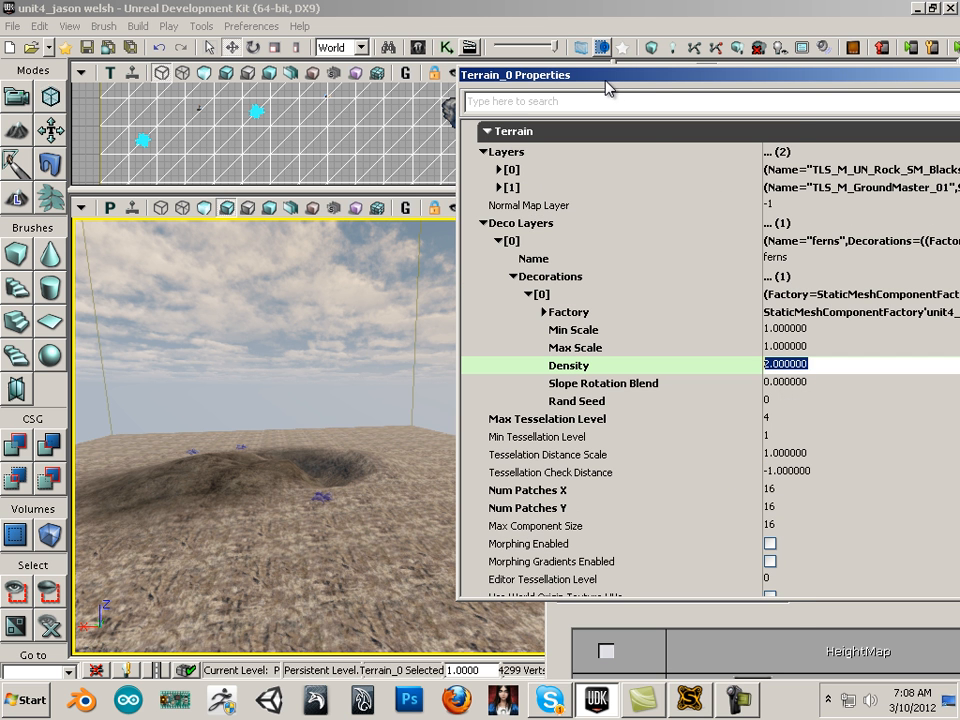
Step: Bring the terrain editor's layer list fully into view, collapse the ferns layer and select HeightMap
left_click_drag(605, 81, 959, 81)
left_click_drag(813, 233, 545, 59)
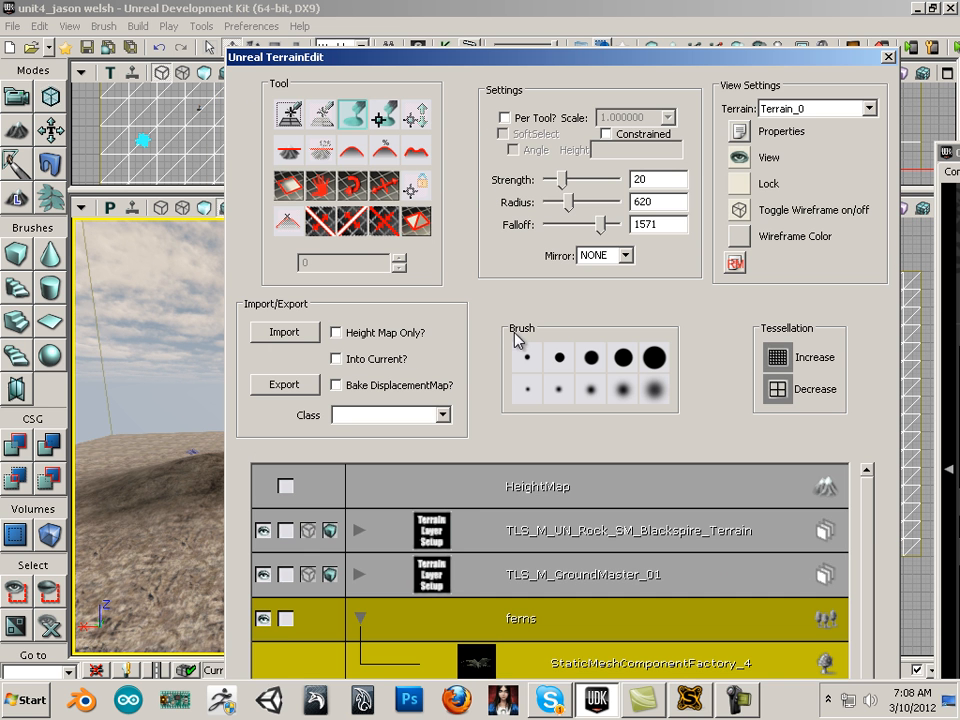
left_click(360, 619)
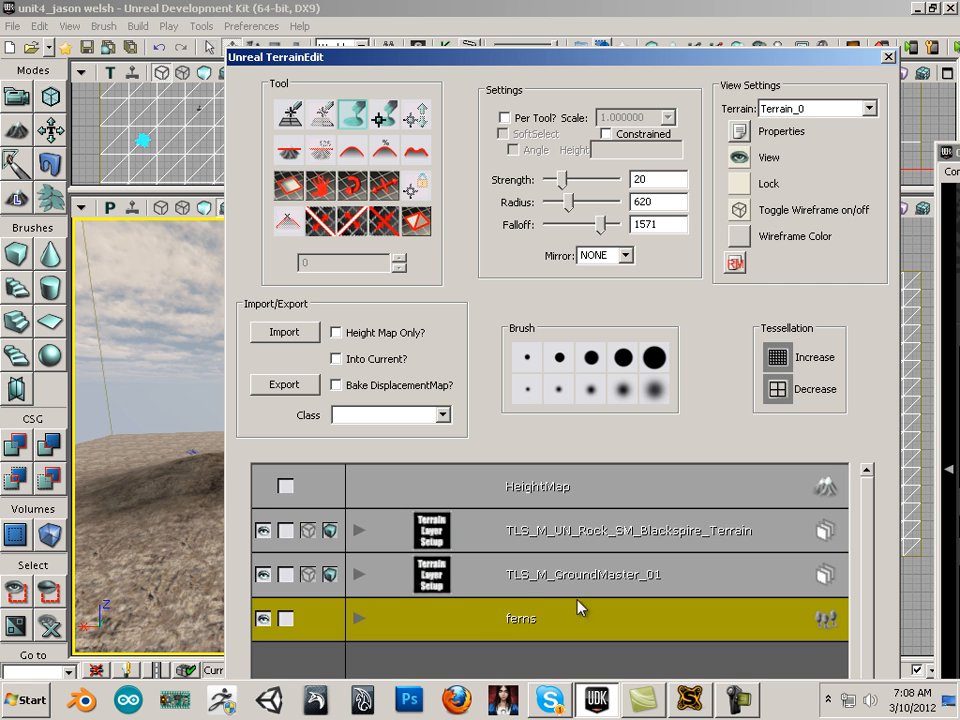
left_click_drag(681, 57, 653, 11)
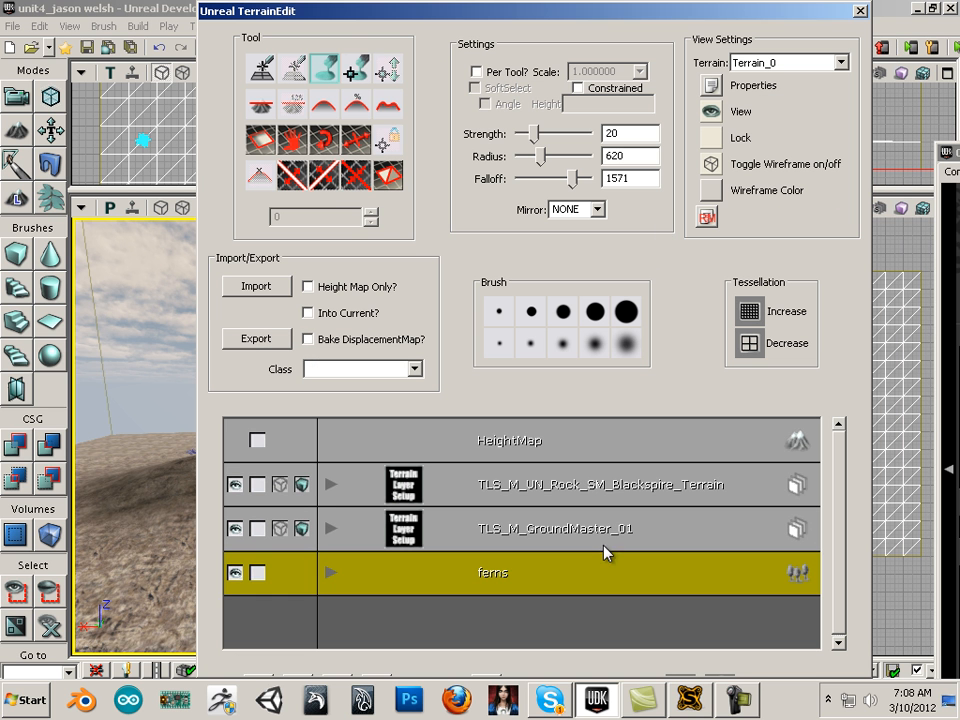
left_click(577, 443)
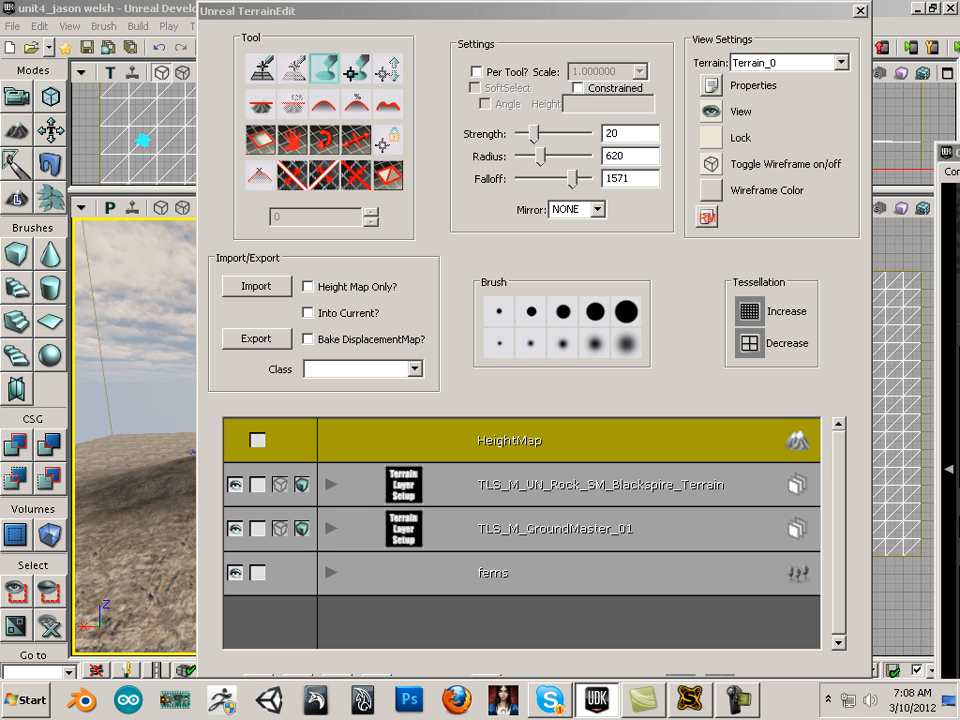
Step: Select the Tree static mesh in the Content Browser and return to the terrain editor
left_click_drag(959, 152, 588, 1)
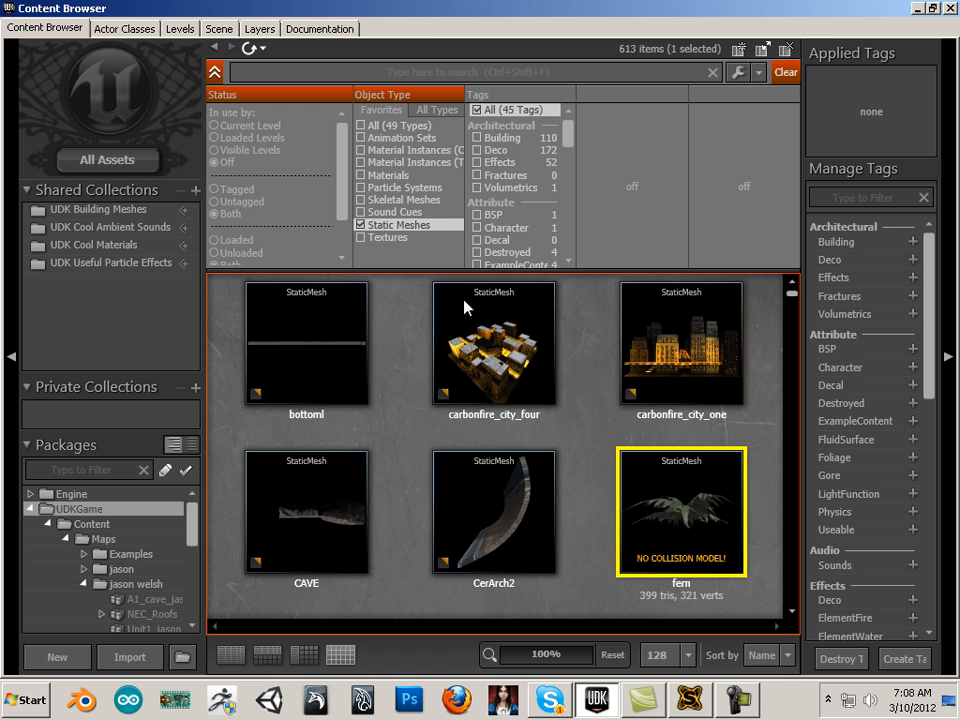
scroll(380, 490, "down", 6)
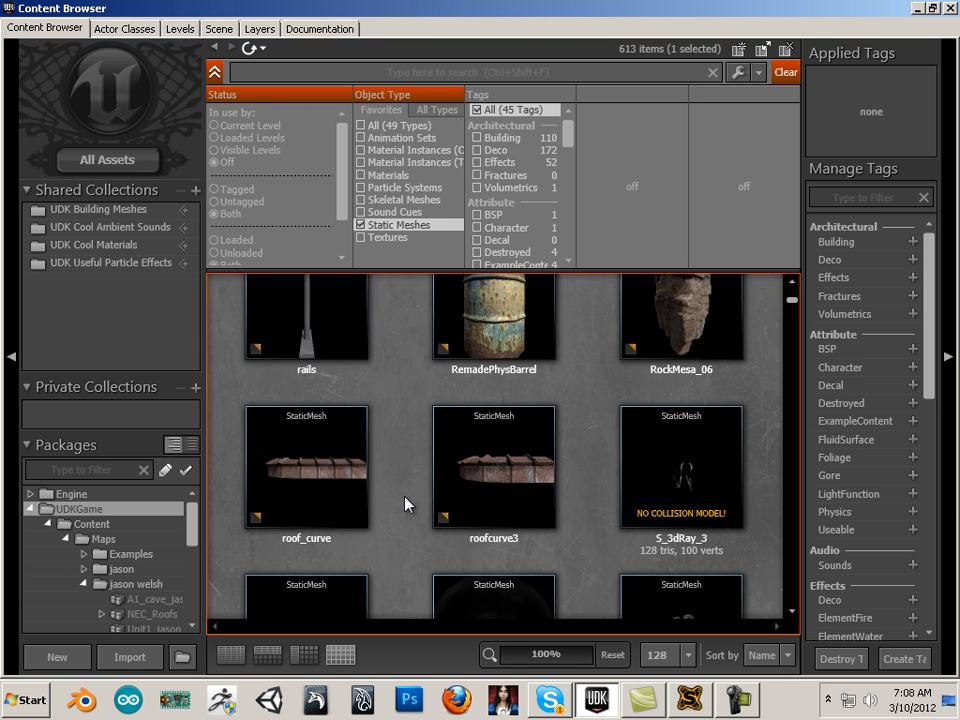
scroll(405, 505, "down", 3)
left_click_drag(792, 300, 806, 605)
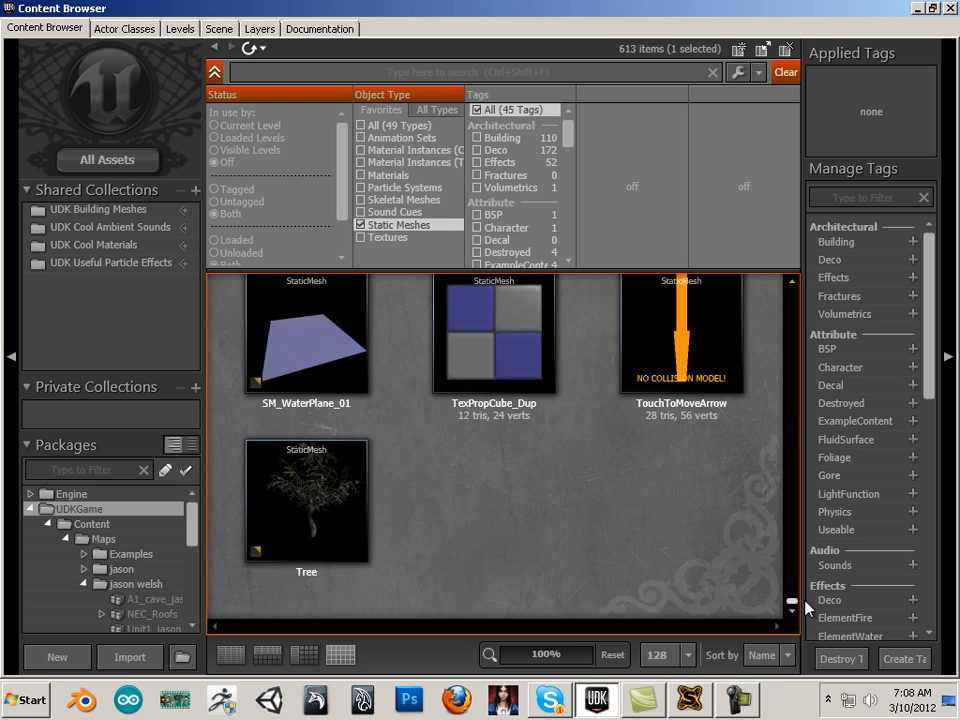
left_click(330, 530)
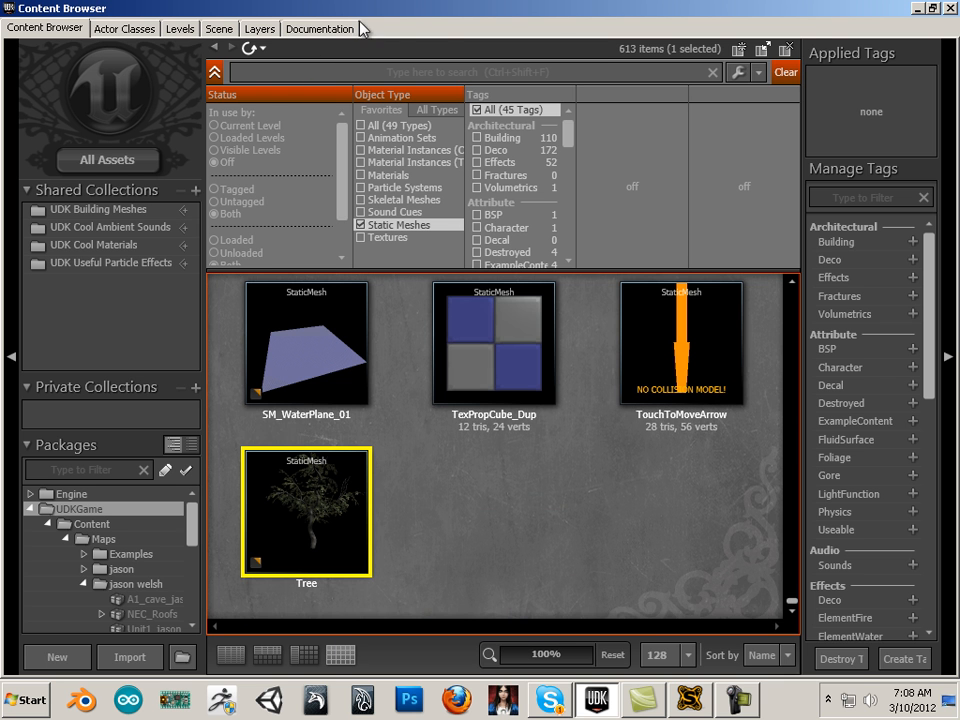
left_click(917, 8)
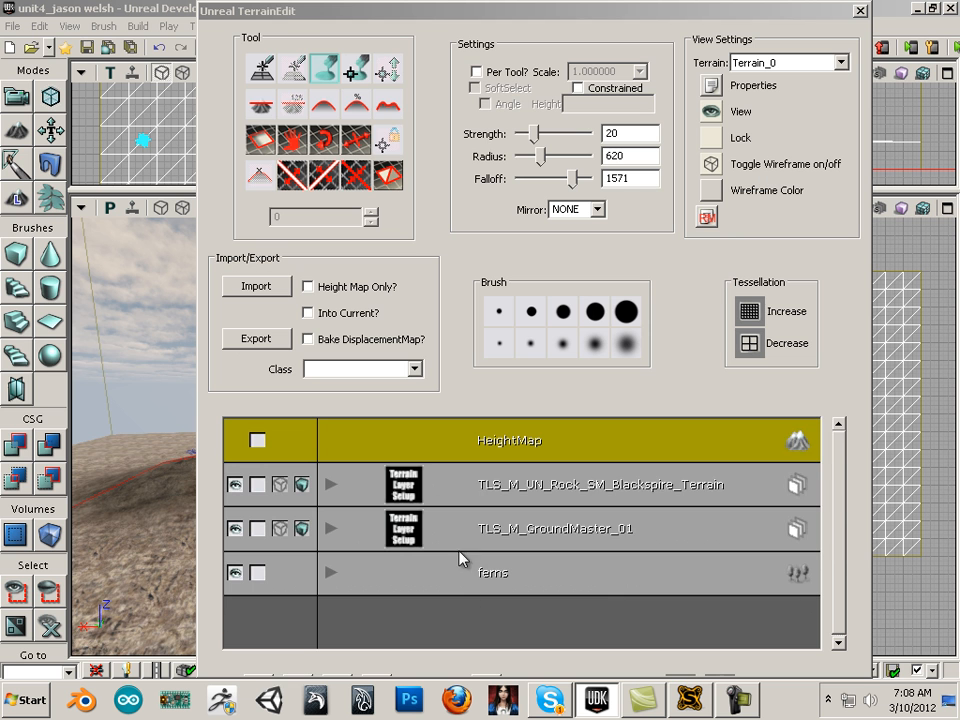
Step: Create a new deco layer named trees in the terrain layer list
right_click(582, 446)
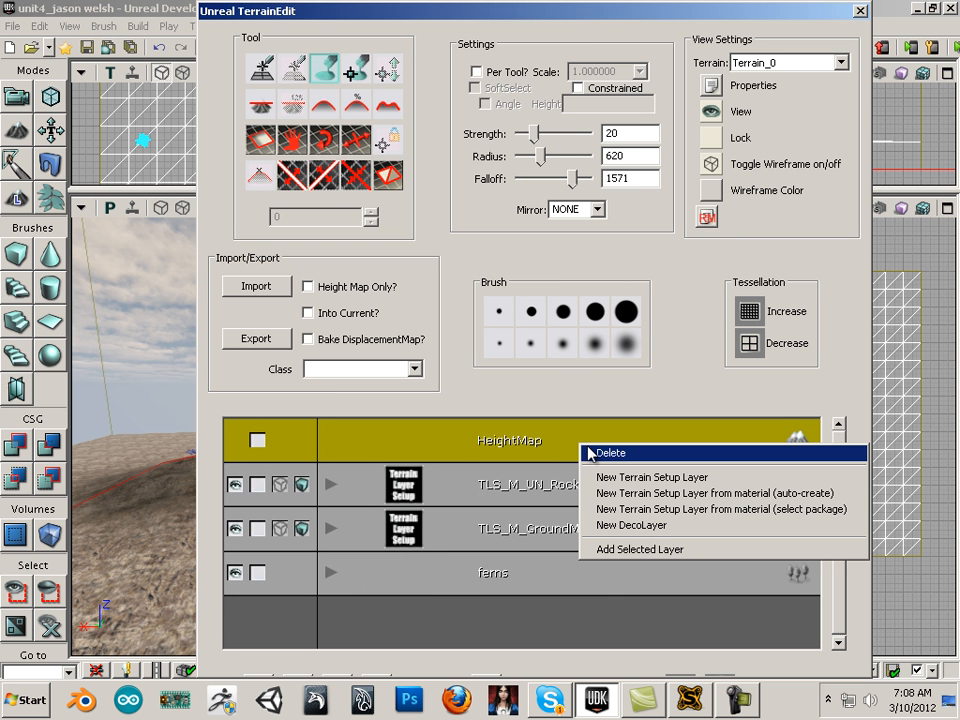
left_click(592, 525)
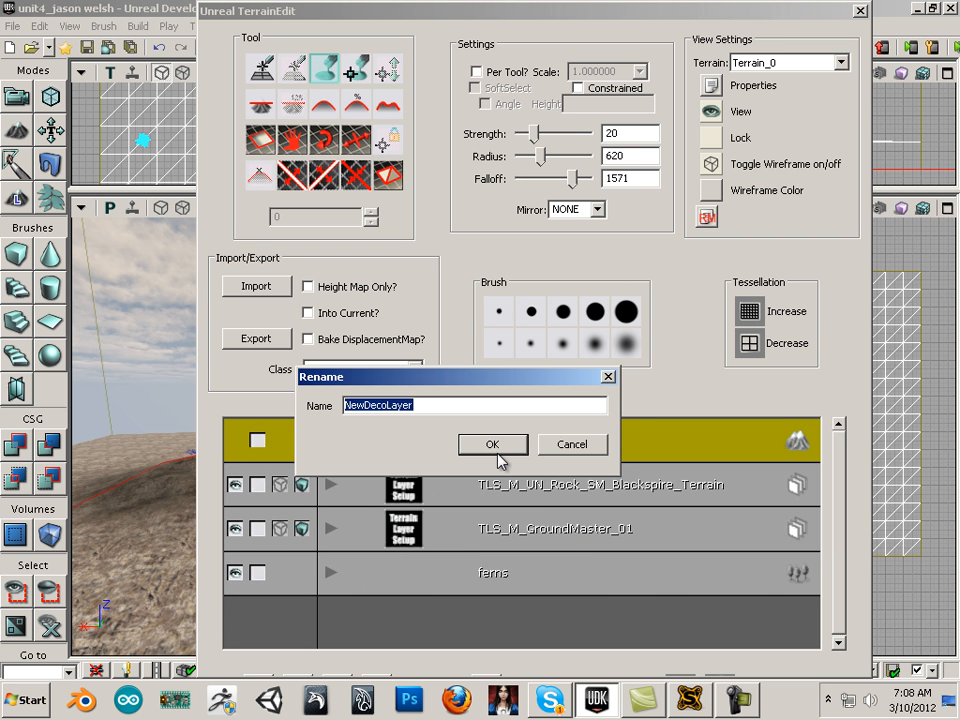
type("trees")
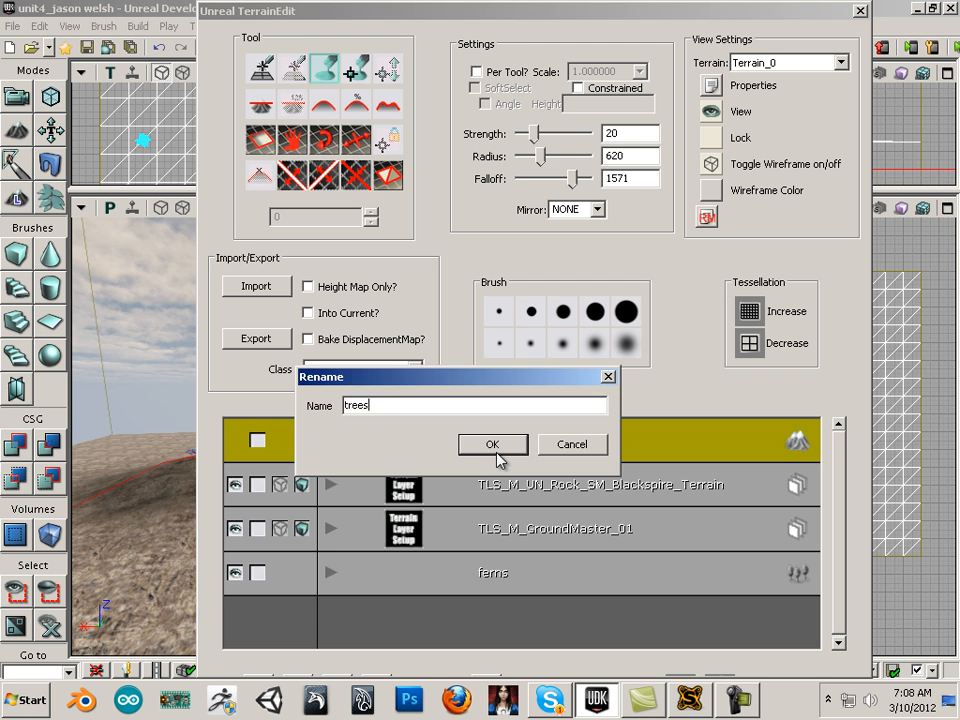
left_click(497, 445)
Step: Add the selected mesh as a decoration to the trees deco layer
left_click(568, 621)
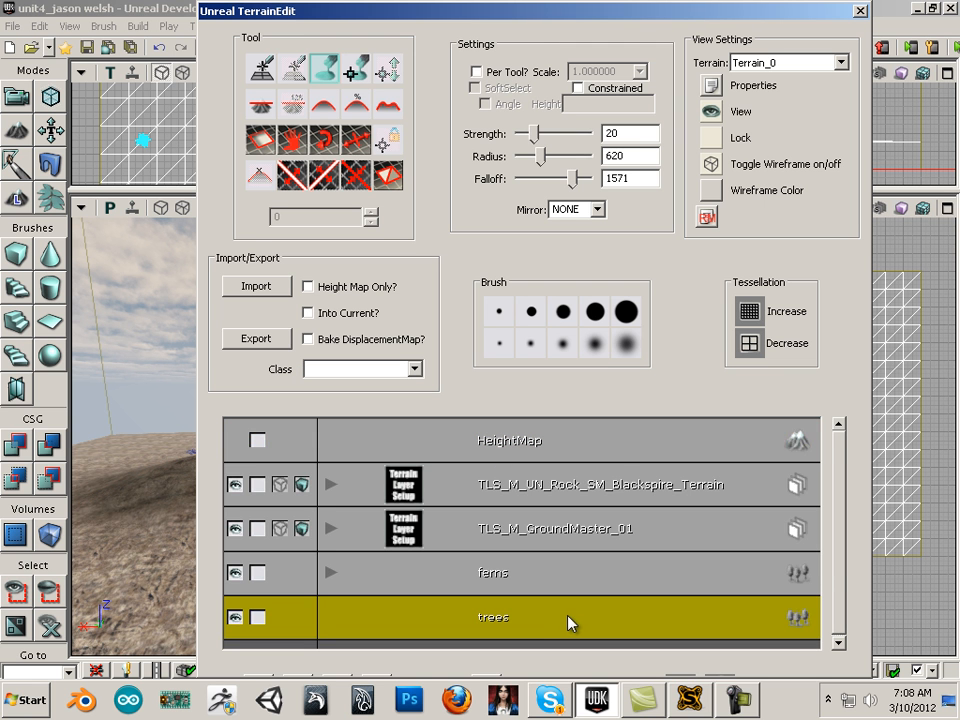
right_click(568, 621)
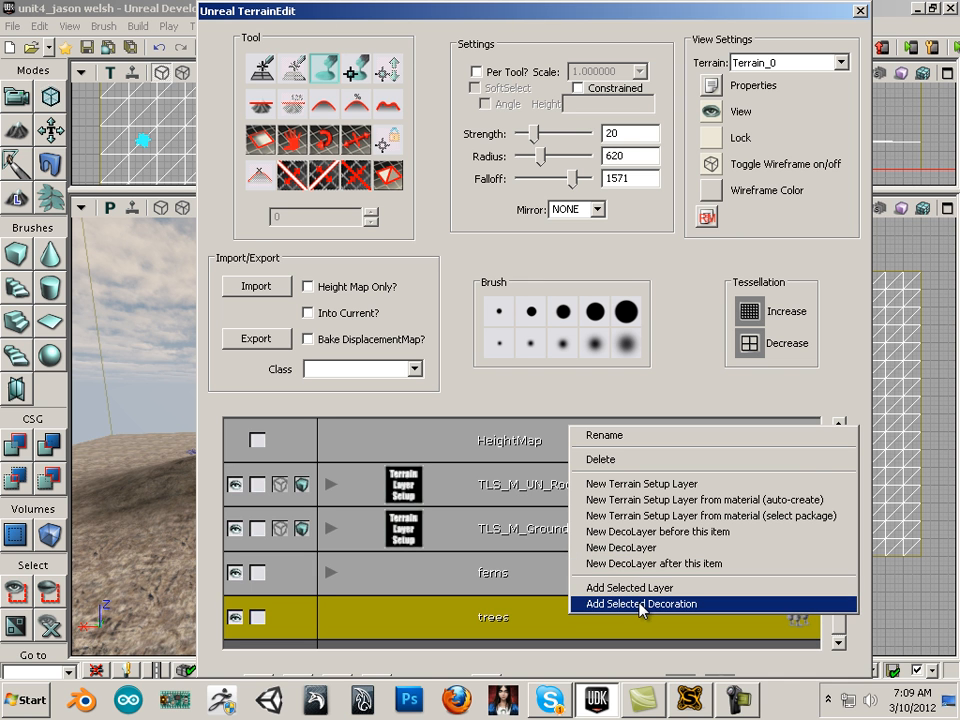
left_click(640, 604)
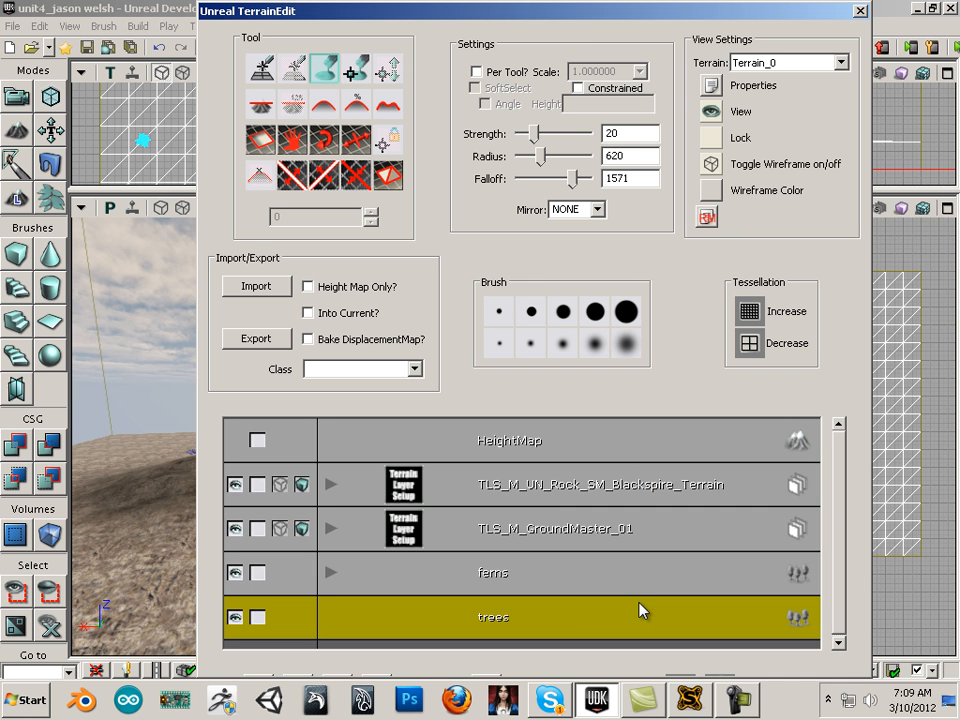
Step: Expand the ferns deco layer and try adding the selected mesh to it as another decoration
left_click(331, 572)
left_click(540, 586)
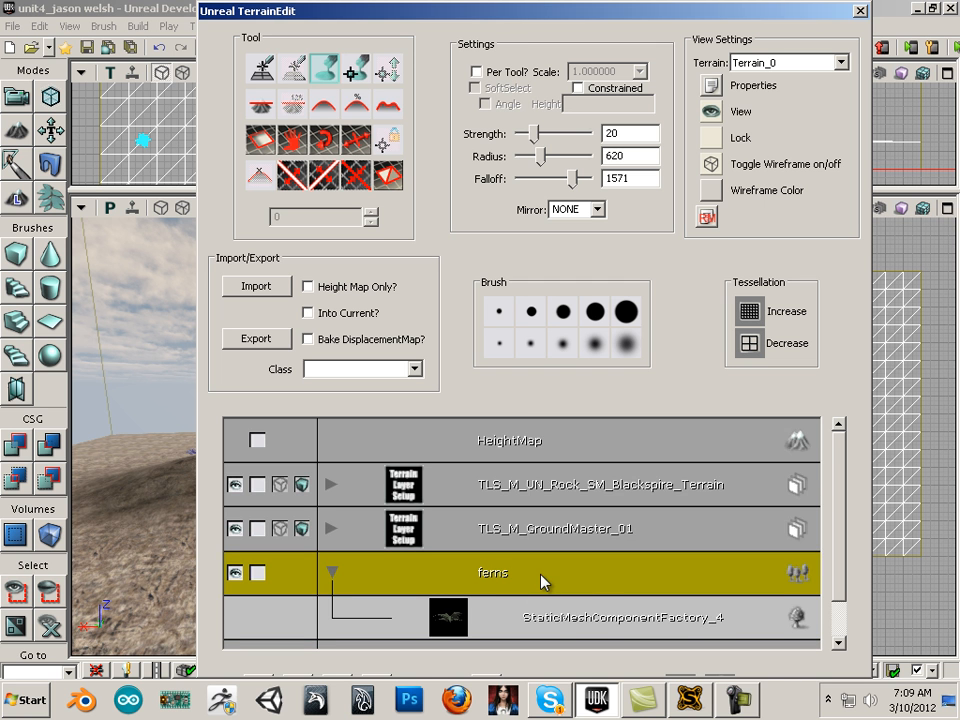
right_click(541, 575)
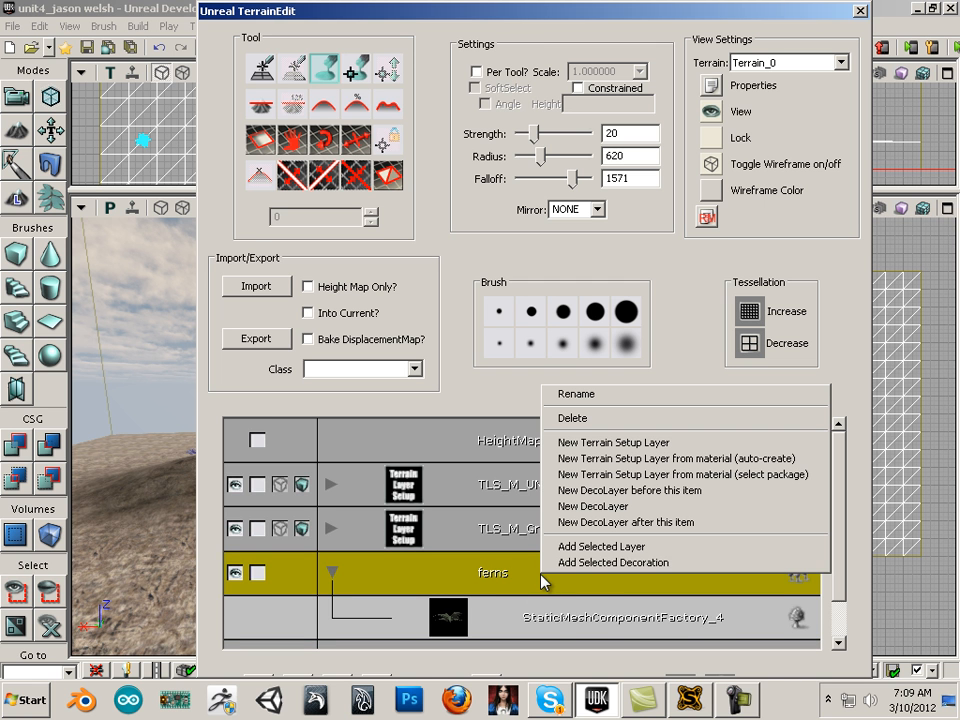
left_click(597, 563)
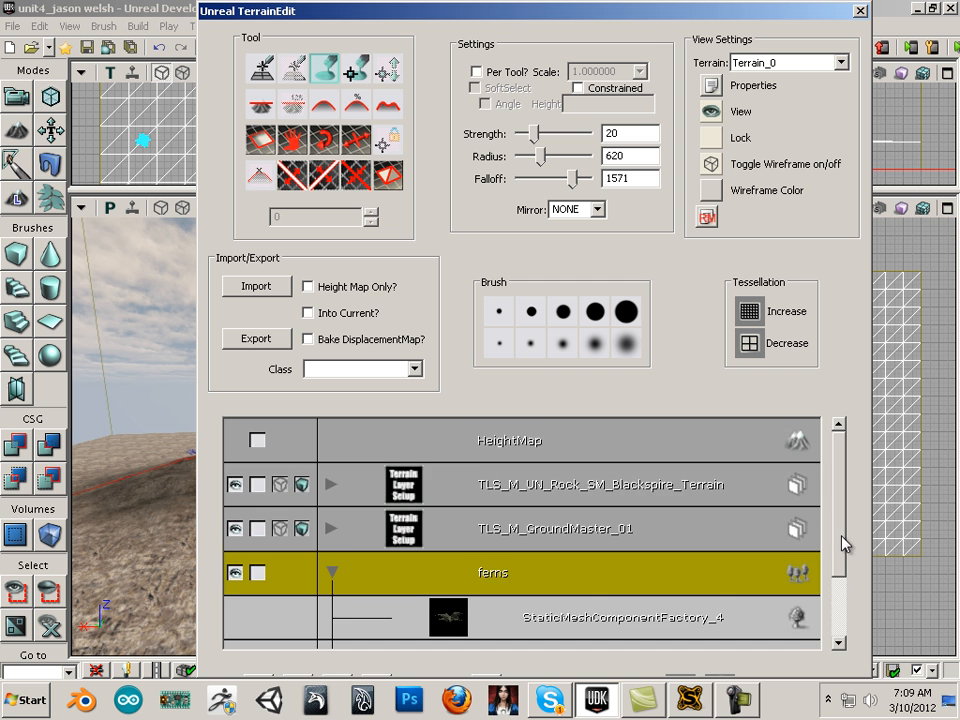
Step: Delete the extra decoration StaticMeshComponentFactory_6 from the ferns deco layer
left_click_drag(843, 543, 836, 615)
left_click(680, 585)
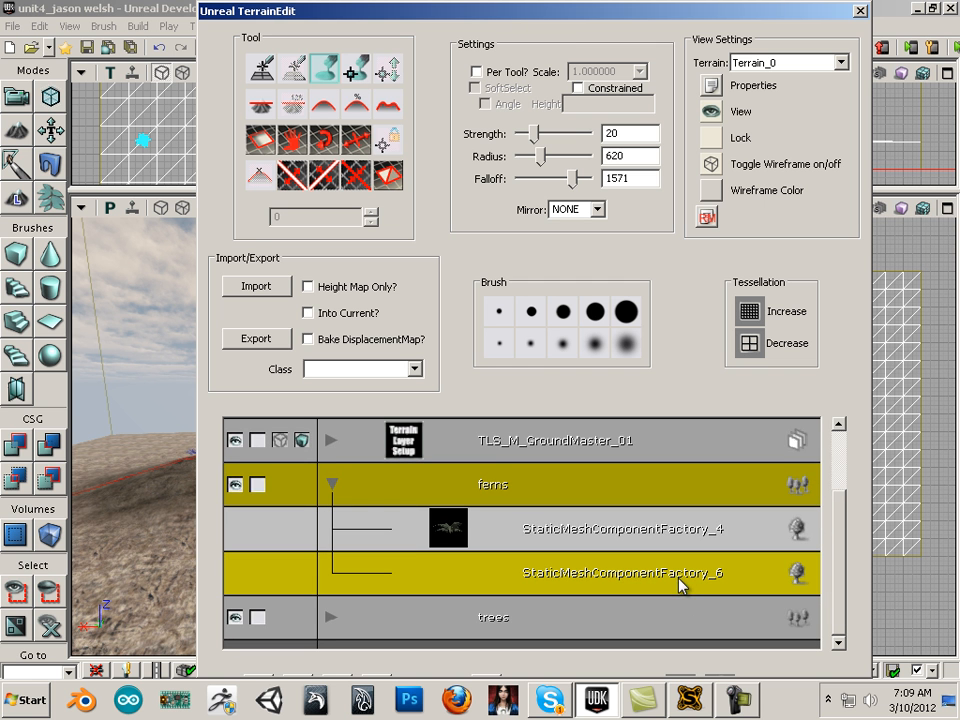
right_click(680, 572)
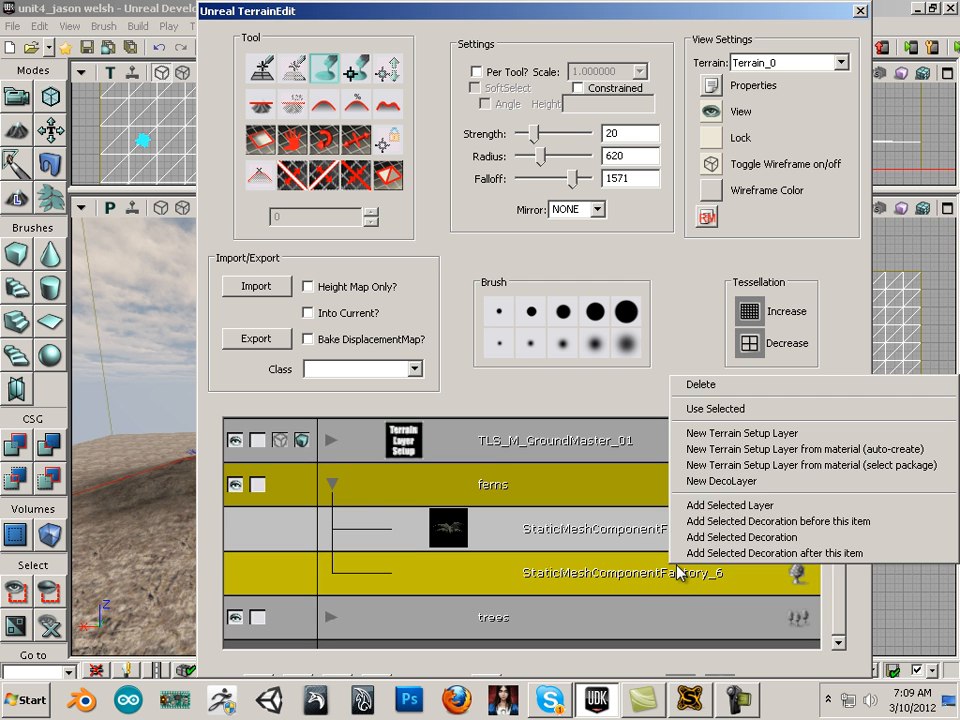
left_click(748, 388)
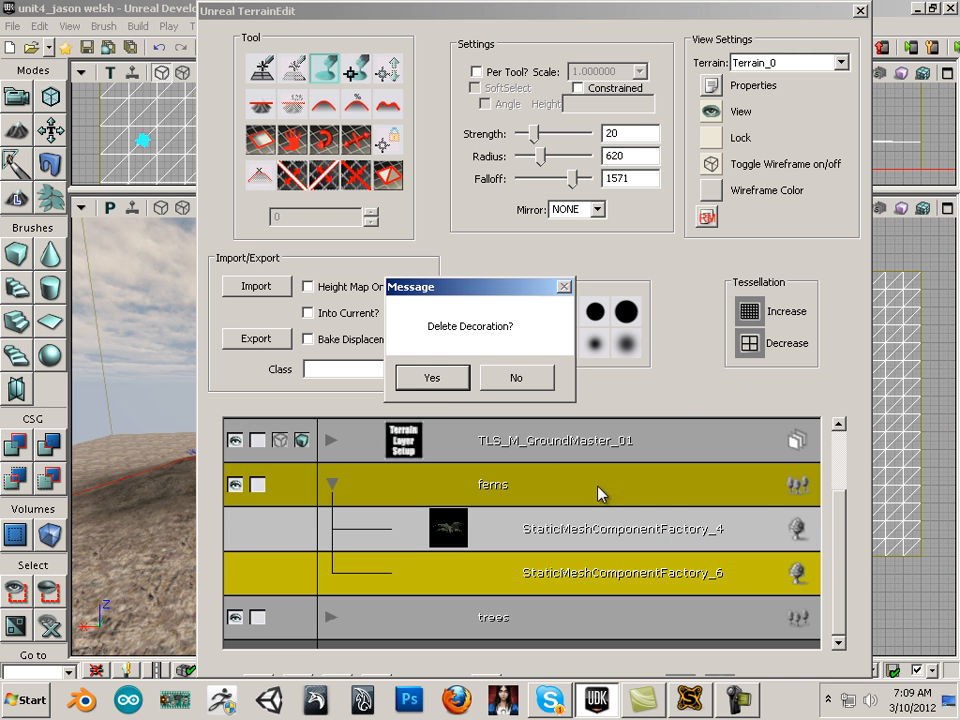
left_click(430, 377)
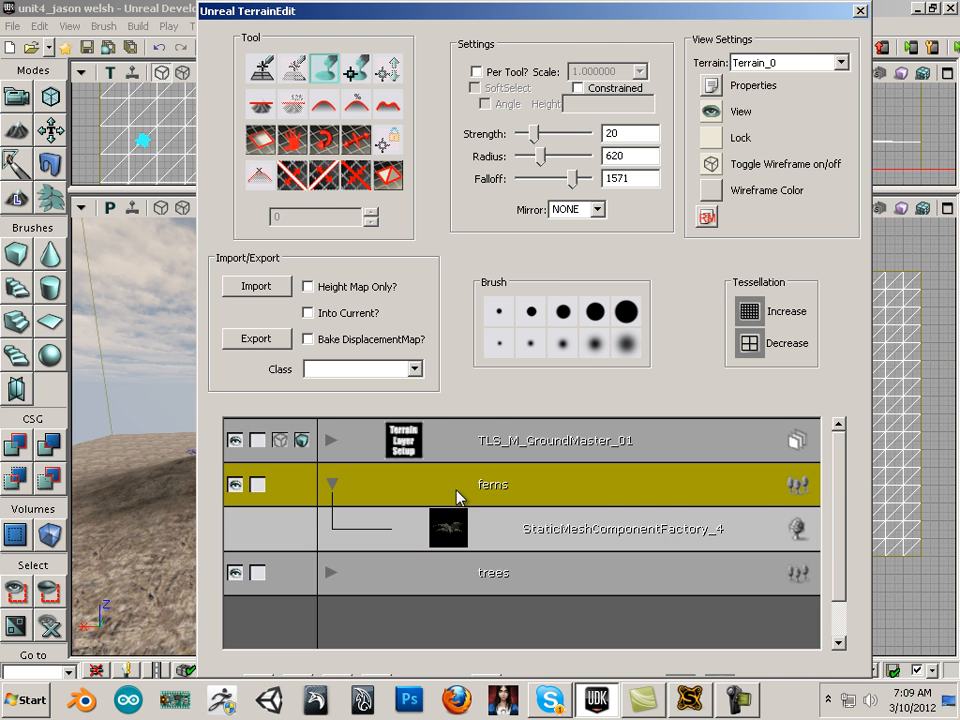
Step: Expand the trees deco layer and select its static mesh decoration
left_click(356, 575)
left_click(334, 573)
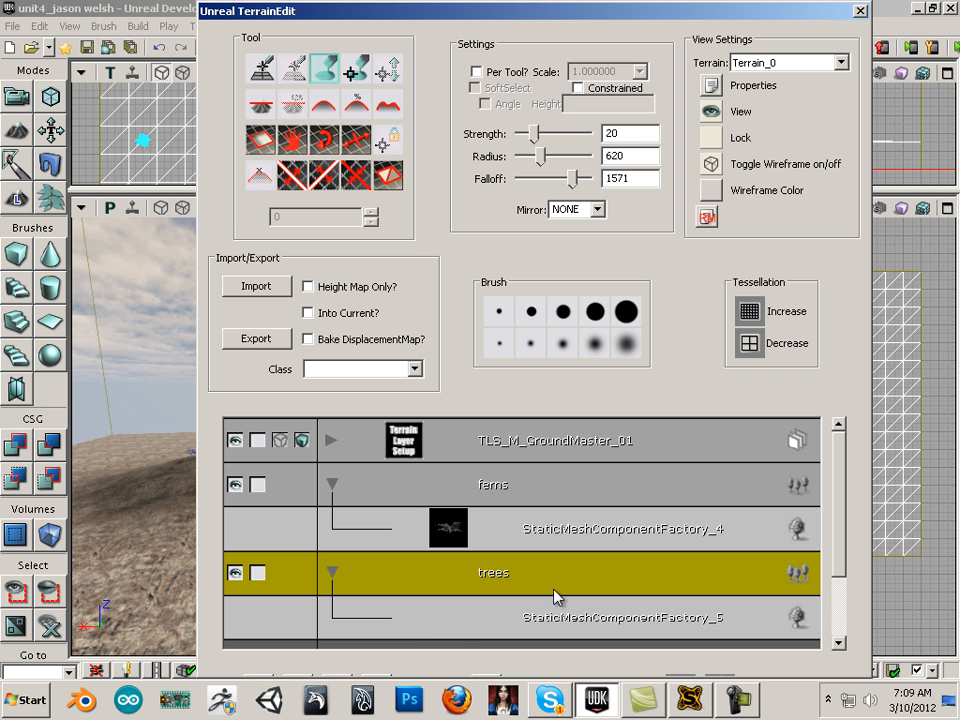
left_click(616, 627)
right_click(505, 614)
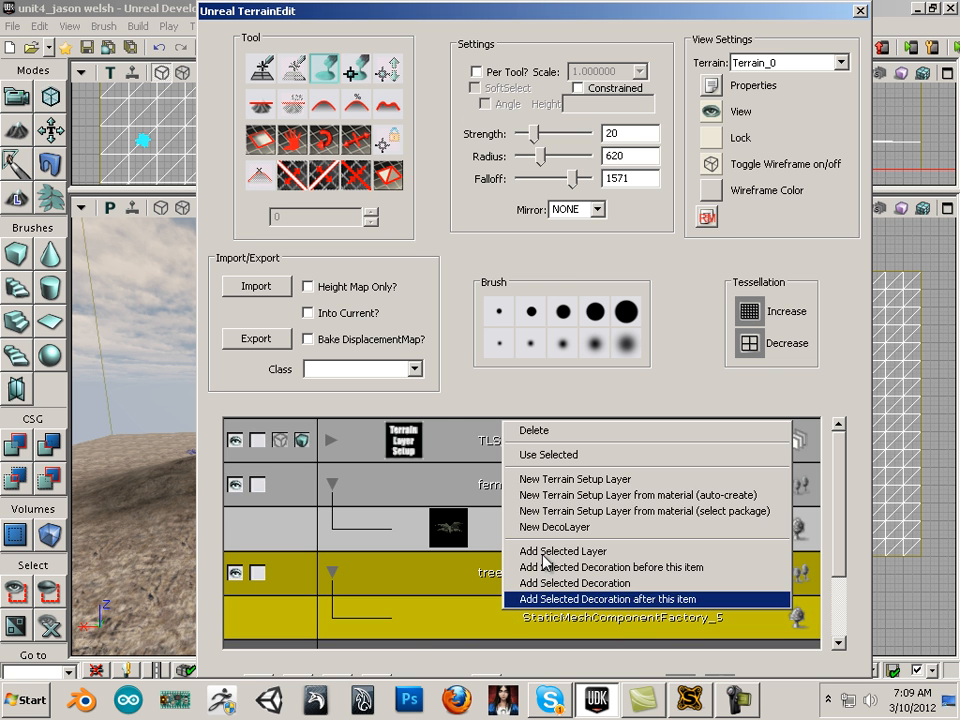
left_click(574, 393)
Step: Uncover the perspective view and try painting trees on the terrain beside the crater
left_click_drag(480, 22, 900, 97)
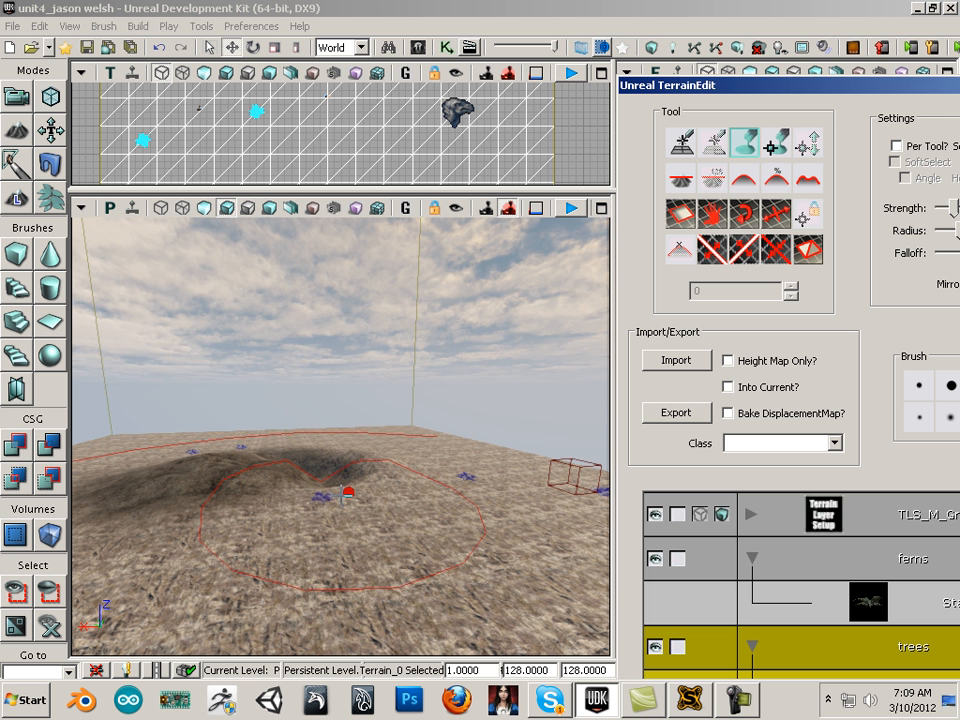
mouse_move(373, 489)
left_mouse_down("ctrl")
mouse_move(364, 501)
mouse_move(350, 478)
left_mouse_up("ctrl")
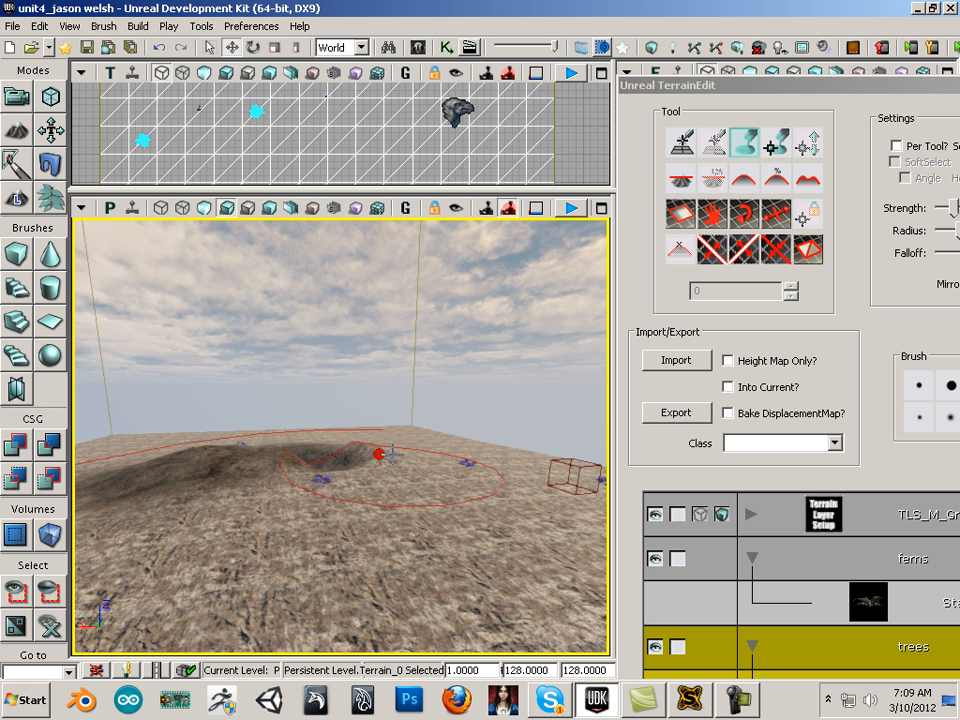
Step: Bring the Terrain_0 properties over the terrain editor and expand the trees deco layer down to its decoration's settings
left_click_drag(795, 88, 410, 44)
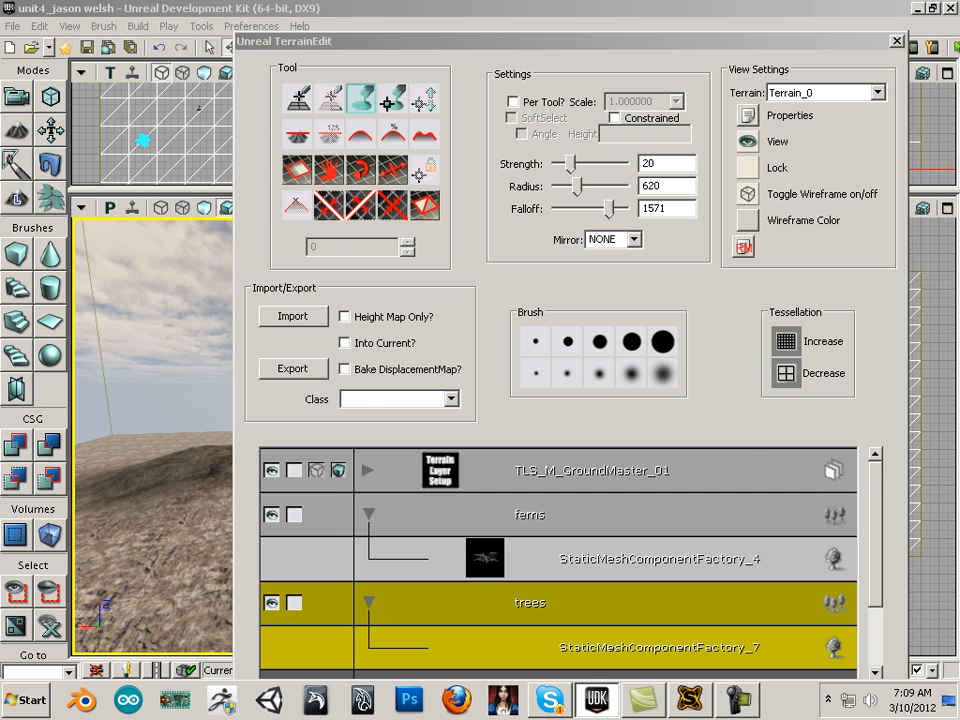
left_click_drag(959, 340, 325, 104)
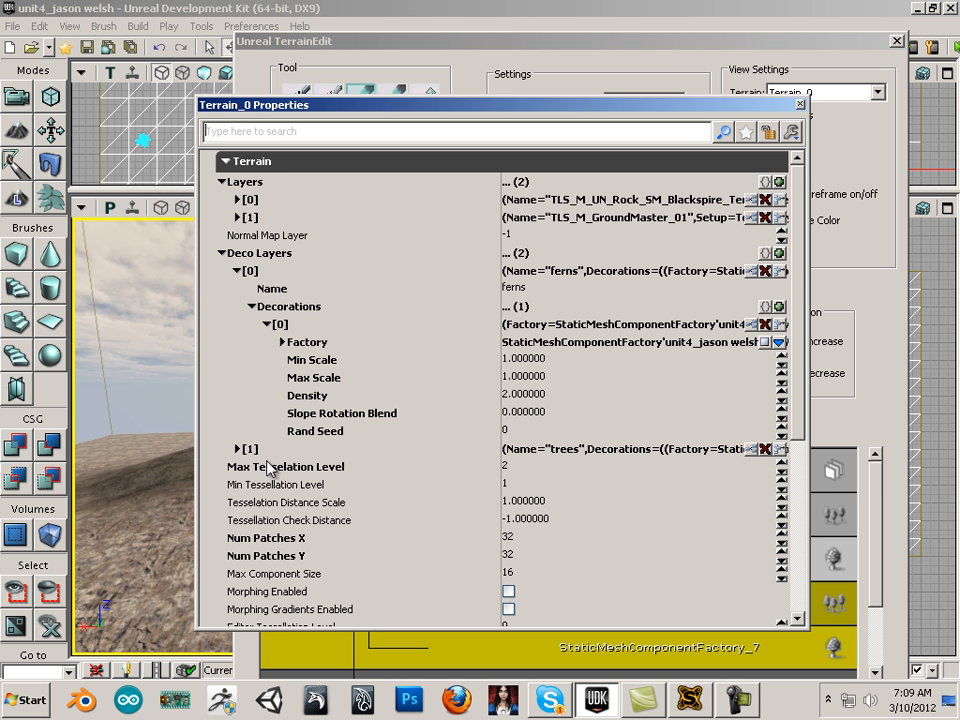
left_click(222, 254)
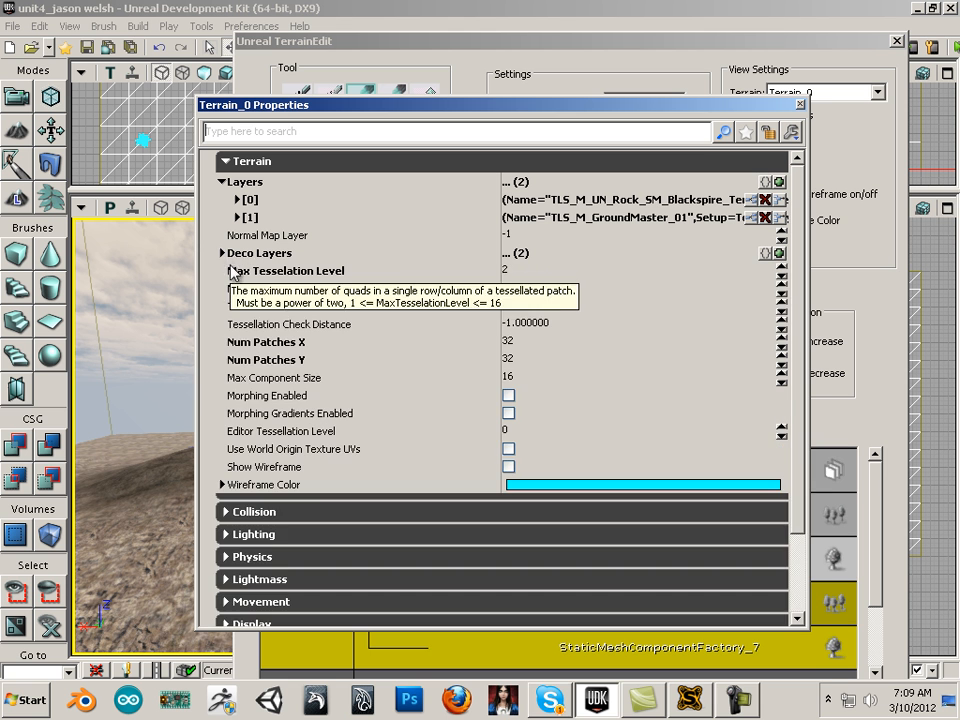
left_click(222, 254)
left_click(237, 271)
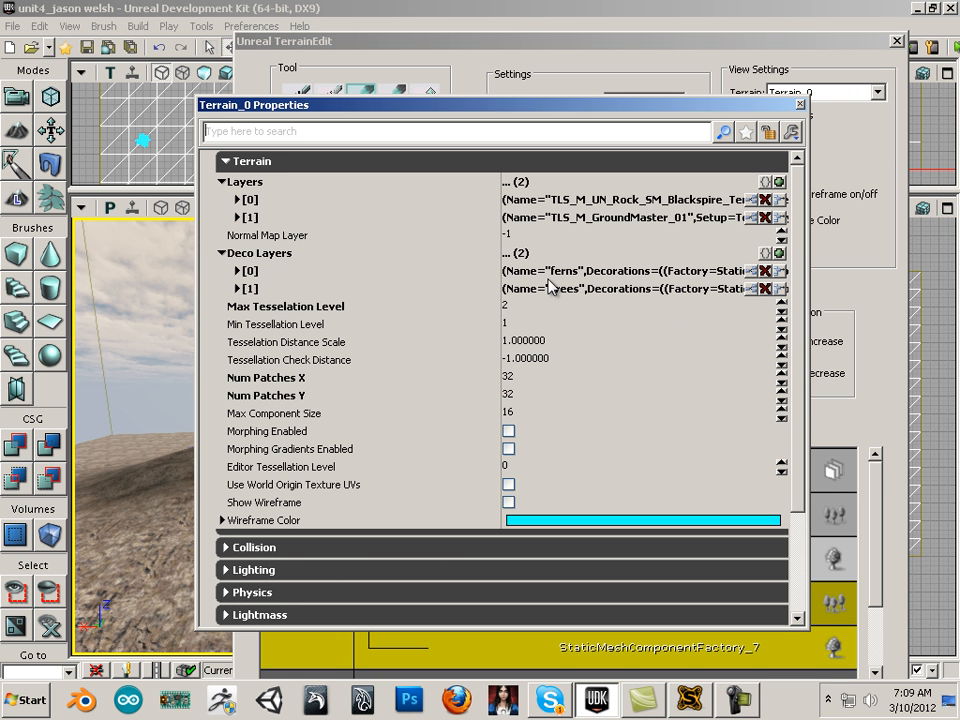
left_click(237, 288)
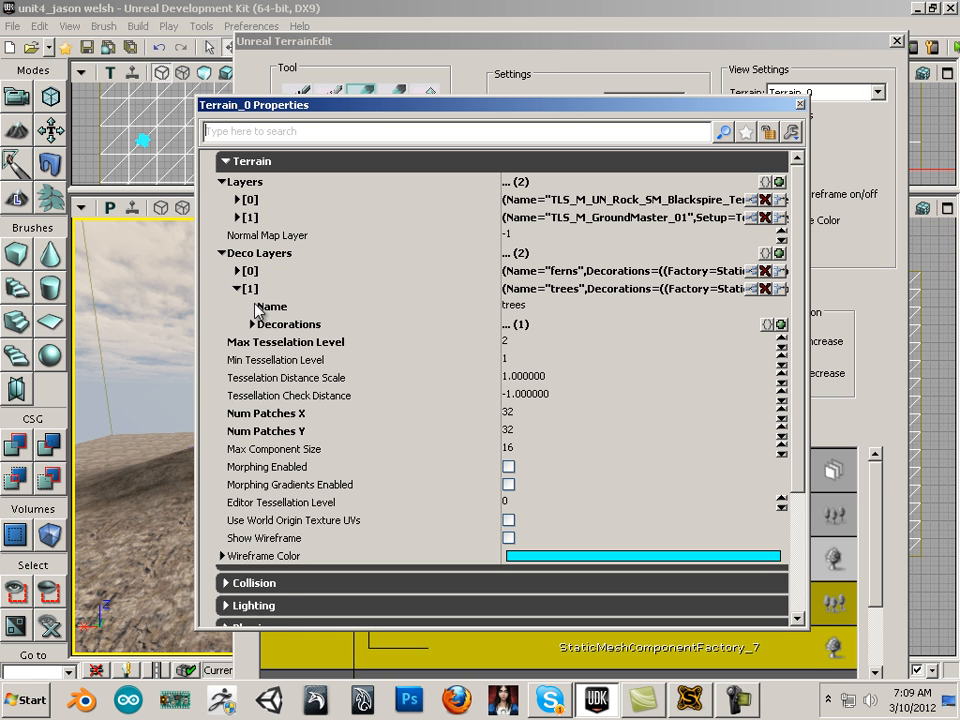
left_click(251, 324)
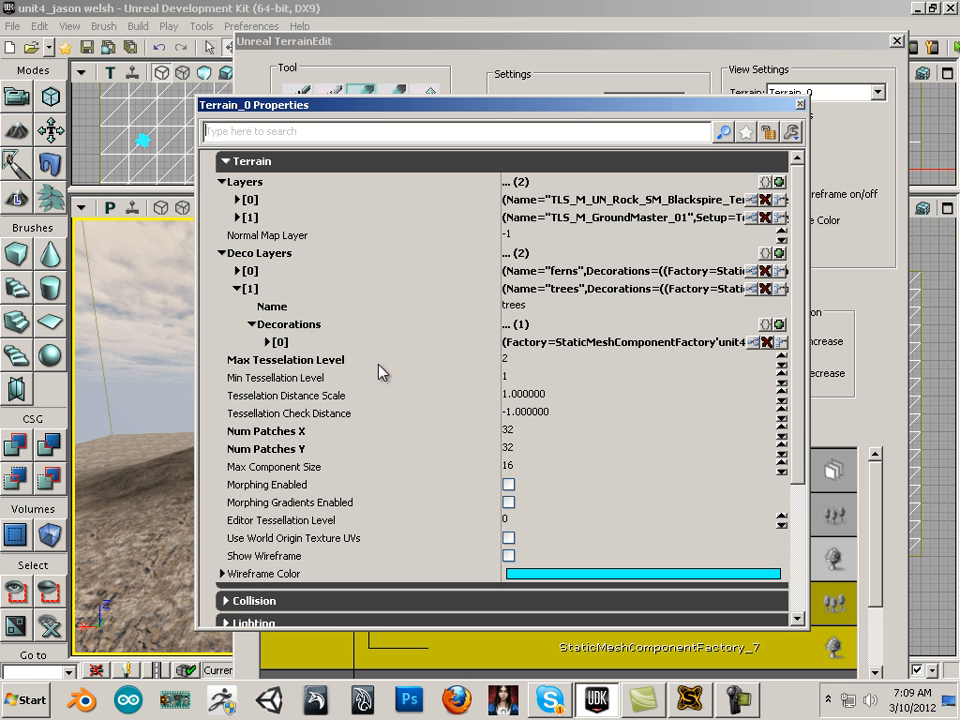
left_click(267, 342)
Step: Set the trees decoration's Min Scale to 1, Max Scale to 10 and Density to 1
left_click(538, 378)
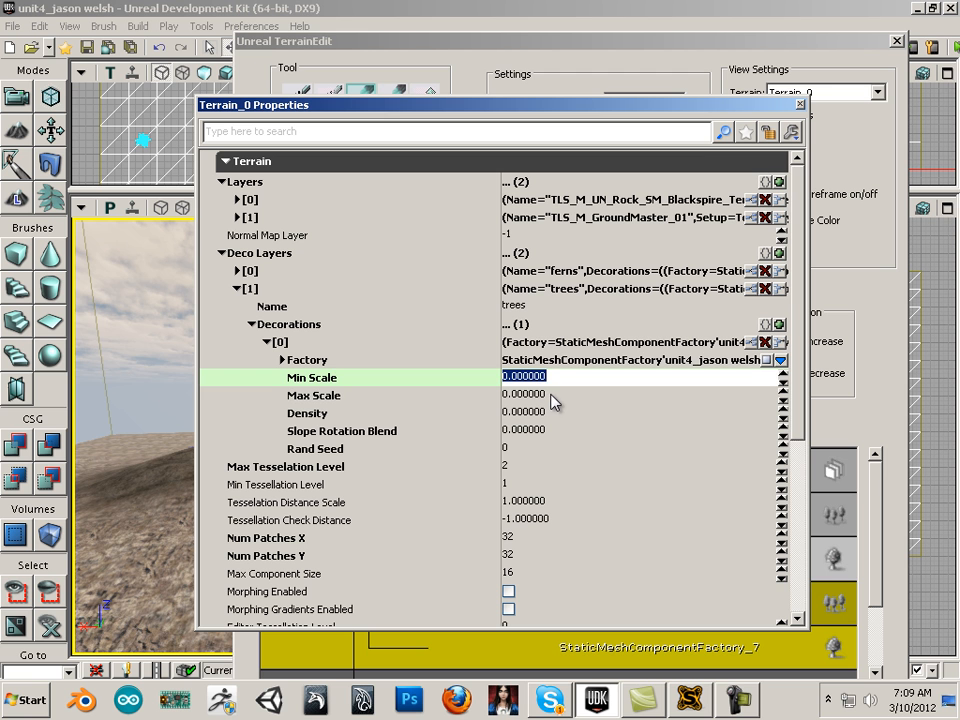
left_click(544, 396)
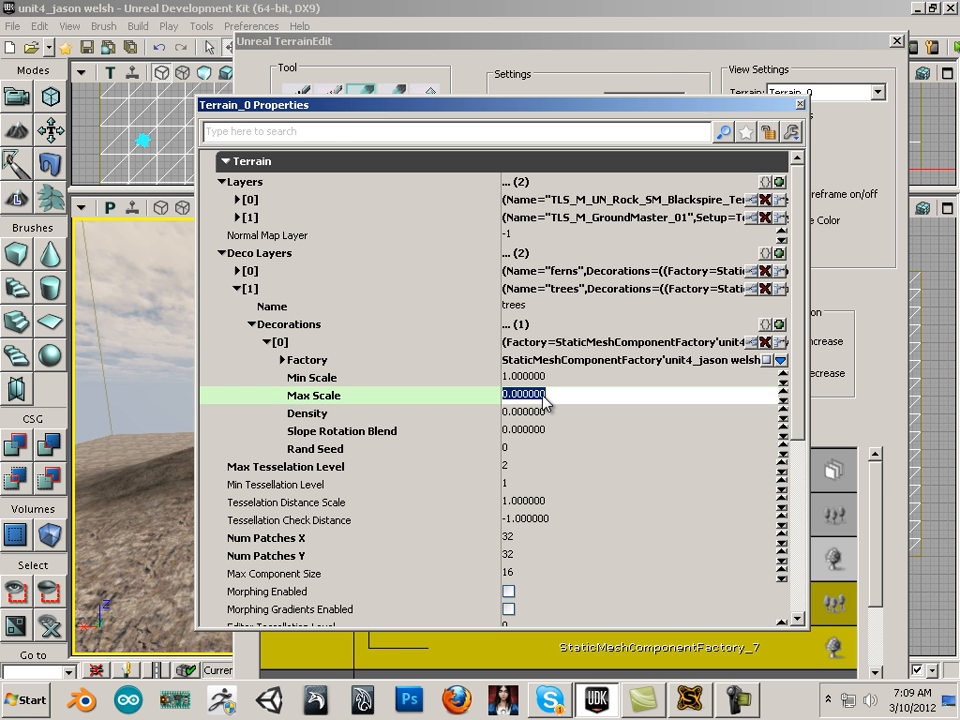
type("10")
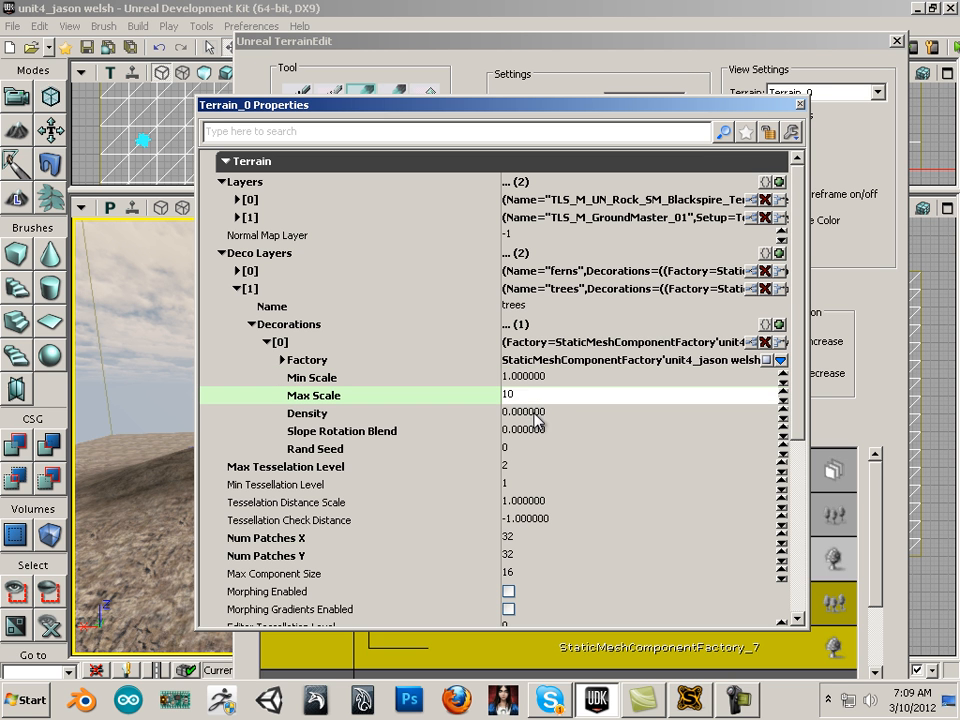
left_click(533, 413)
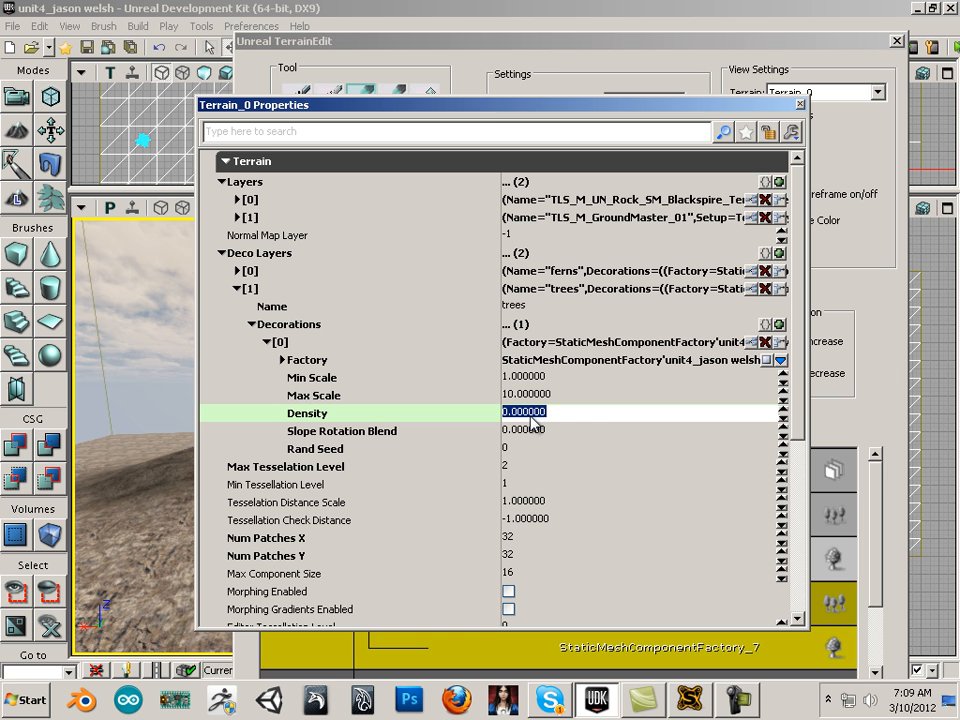
type("1")
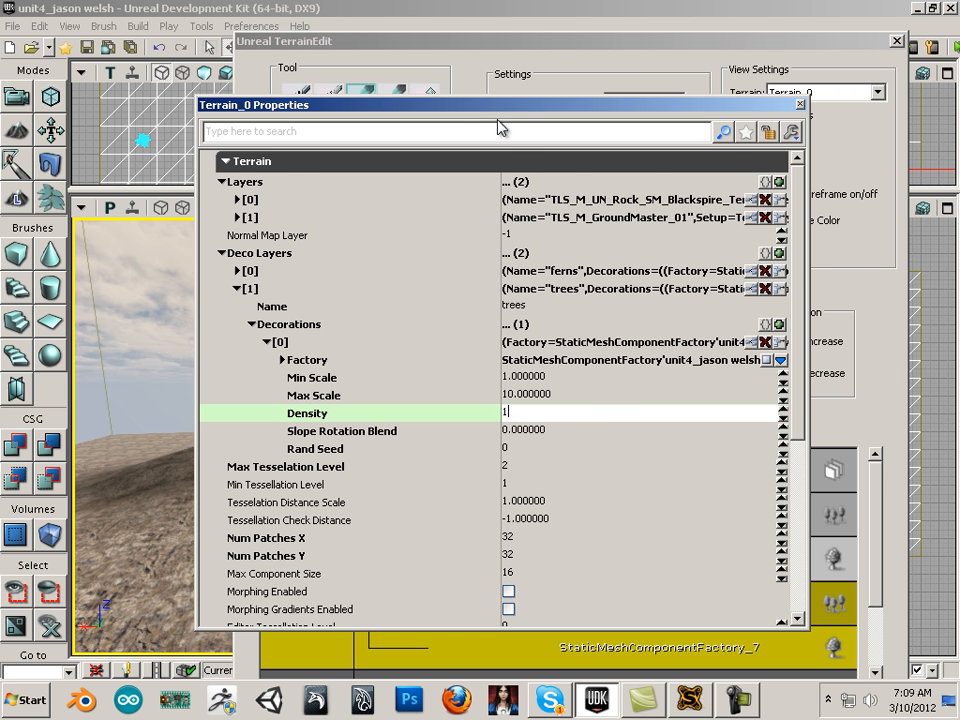
Step: Move the terrain properties off the perspective view and examine the size and placement of the trees on the terrain
left_click_drag(500, 105, 848, 176)
left_click(472, 361)
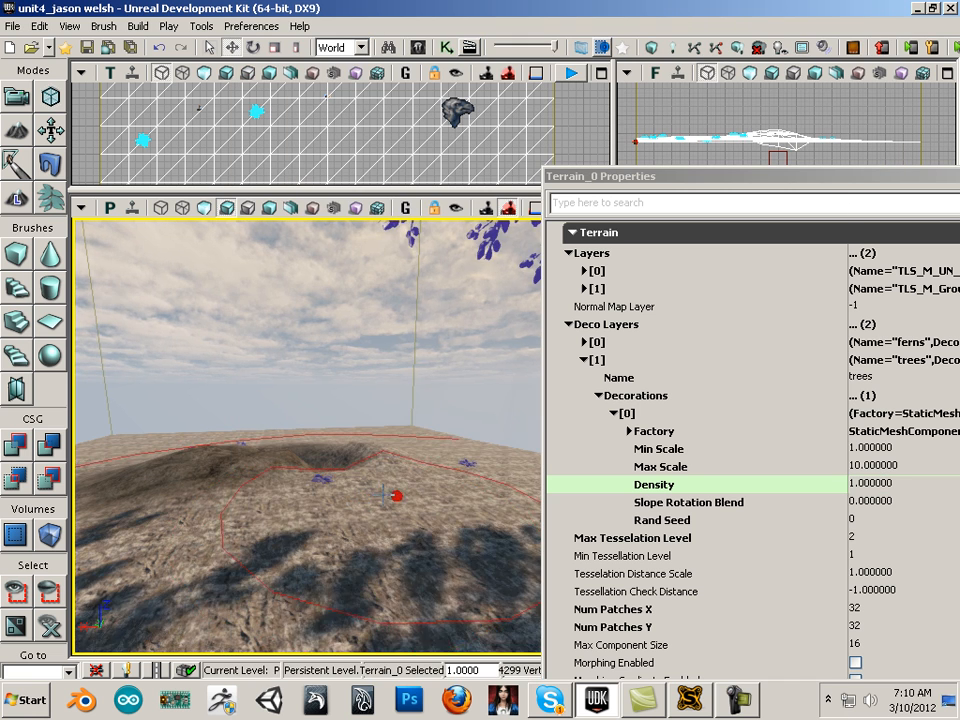
mouse_move(383, 494)
left_mouse_down()
mouse_move(420, 484)
mouse_move(343, 491)
mouse_move(533, 587)
mouse_move(574, 521)
mouse_move(559, 208)
mouse_move(531, 266)
left_mouse_up()
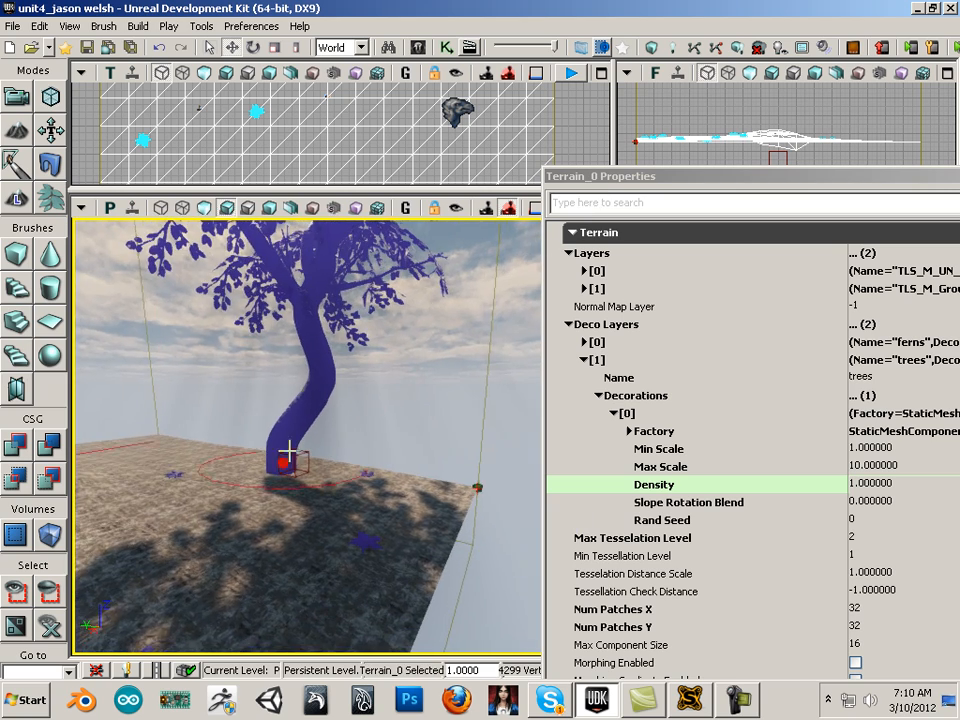
mouse_move(272, 527)
left_mouse_down()
mouse_move(63, 656)
mouse_move(236, 652)
mouse_move(459, 483)
left_mouse_up()
left_click_drag(414, 216, 84, 341)
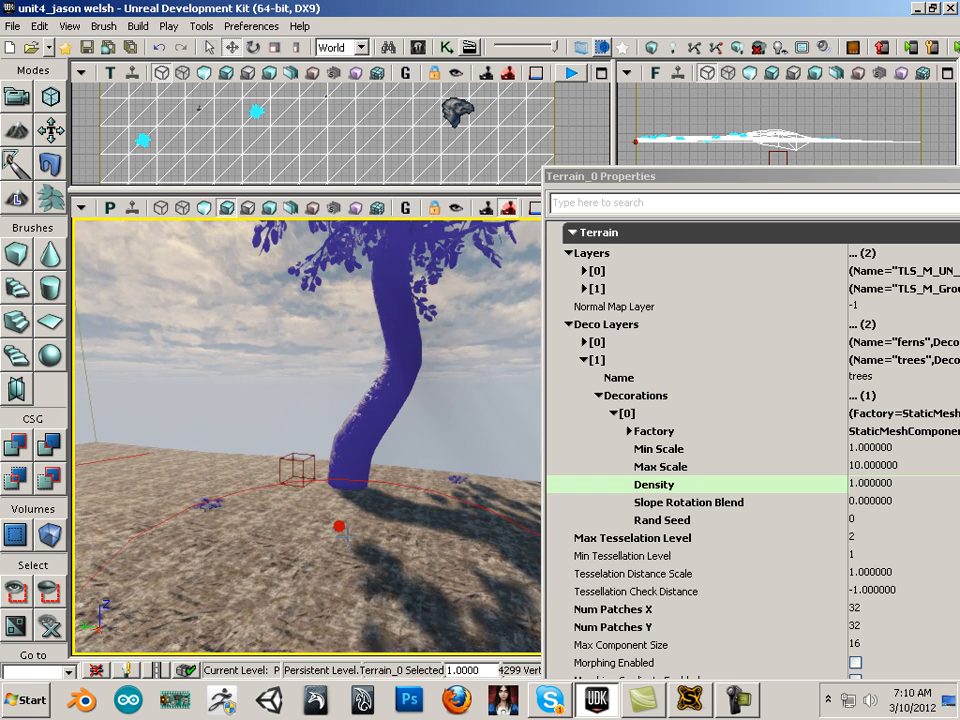